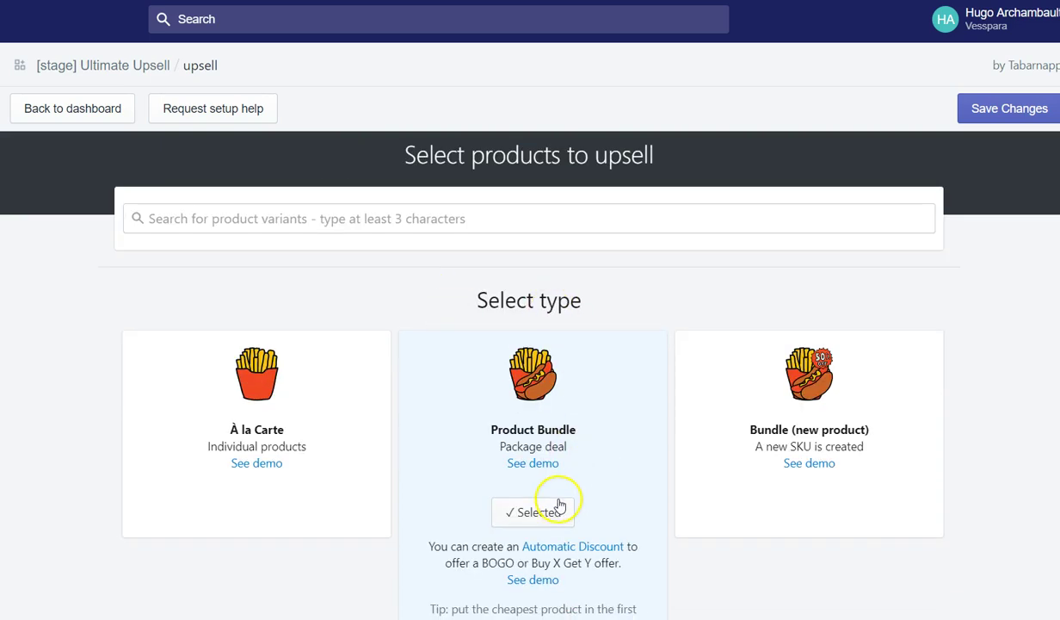
Add Abstract Heart, Charm to the upsell, keeping purchase type One-time & Subscription.
{"action": "left_click", "coordinate": [236, 213]}
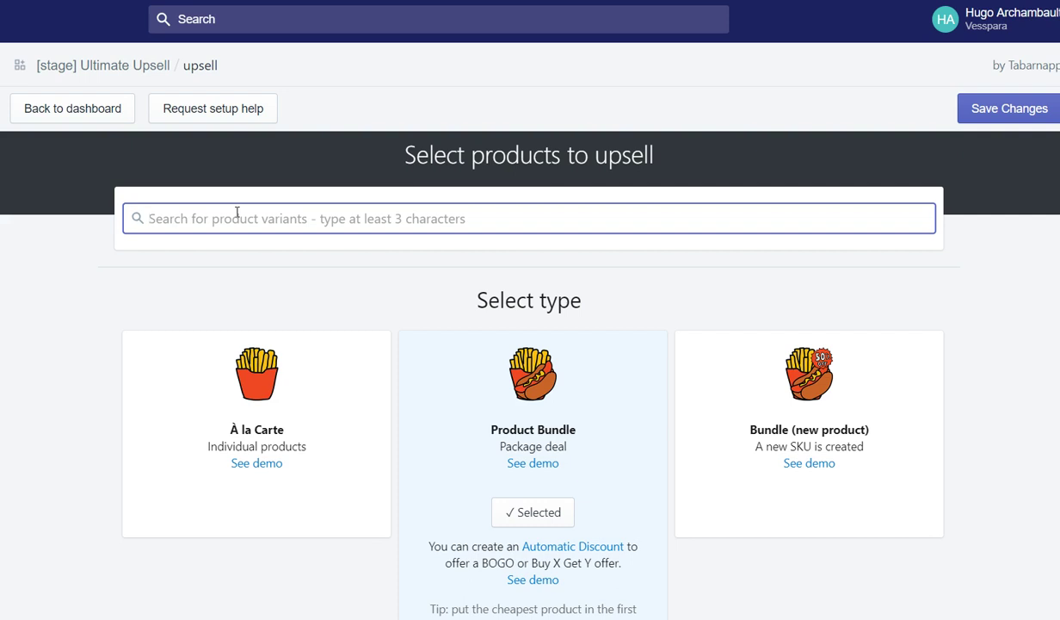
{"action": "type", "text": "ab"}
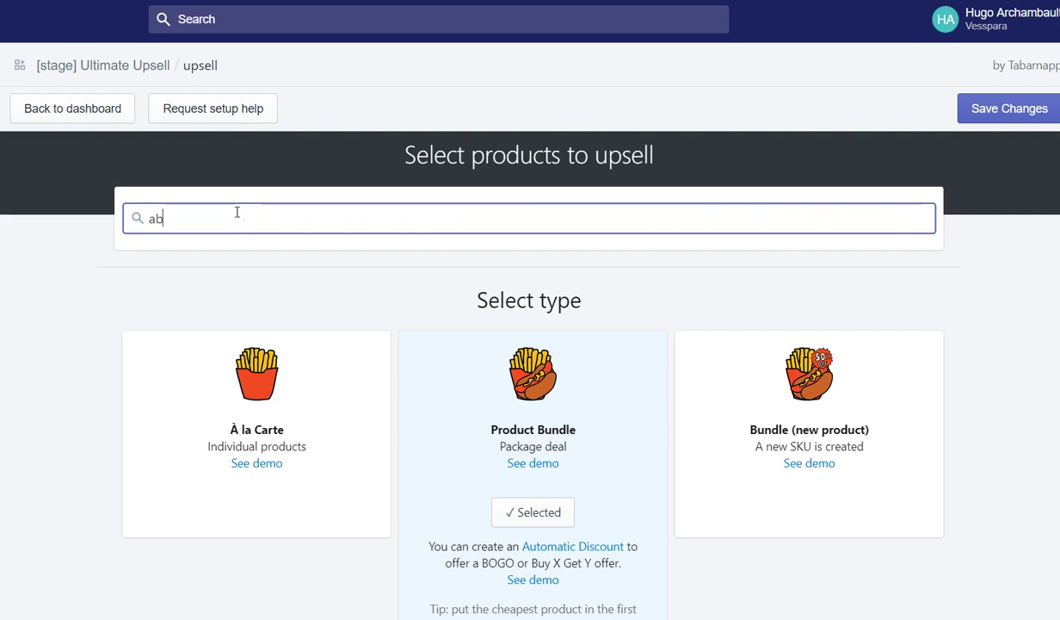
{"action": "type", "text": "stract"}
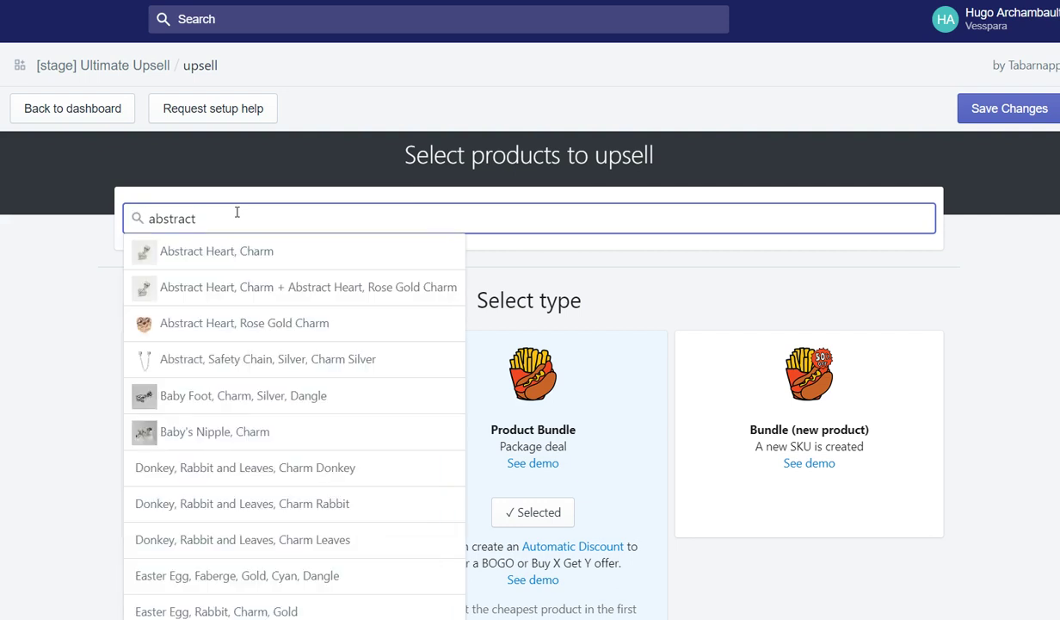
{"action": "left_click", "coordinate": [237, 250]}
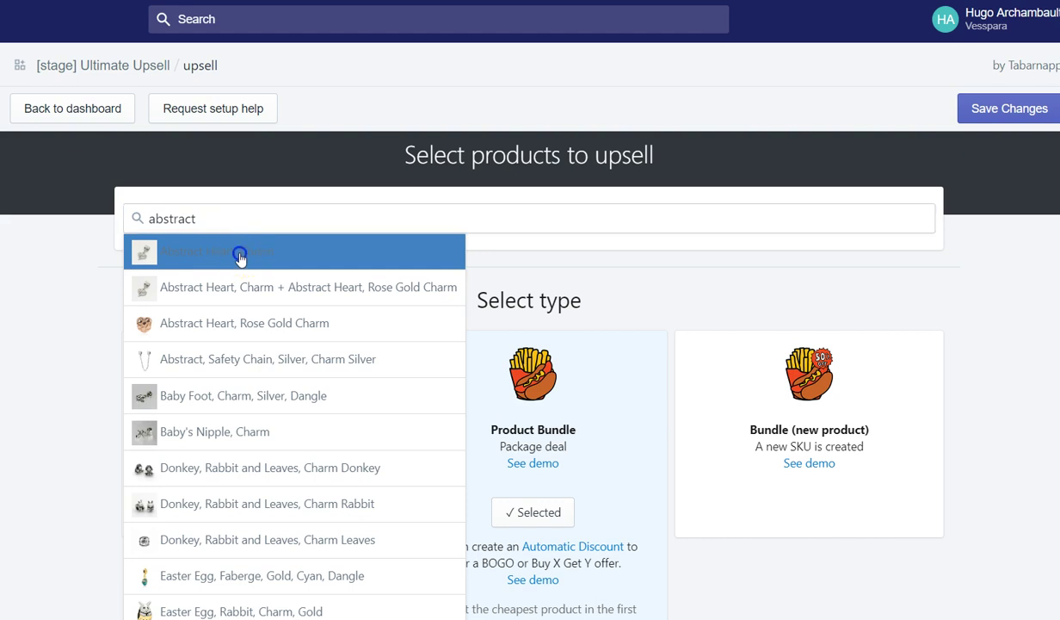
{"action": "left_click", "coordinate": [240, 257]}
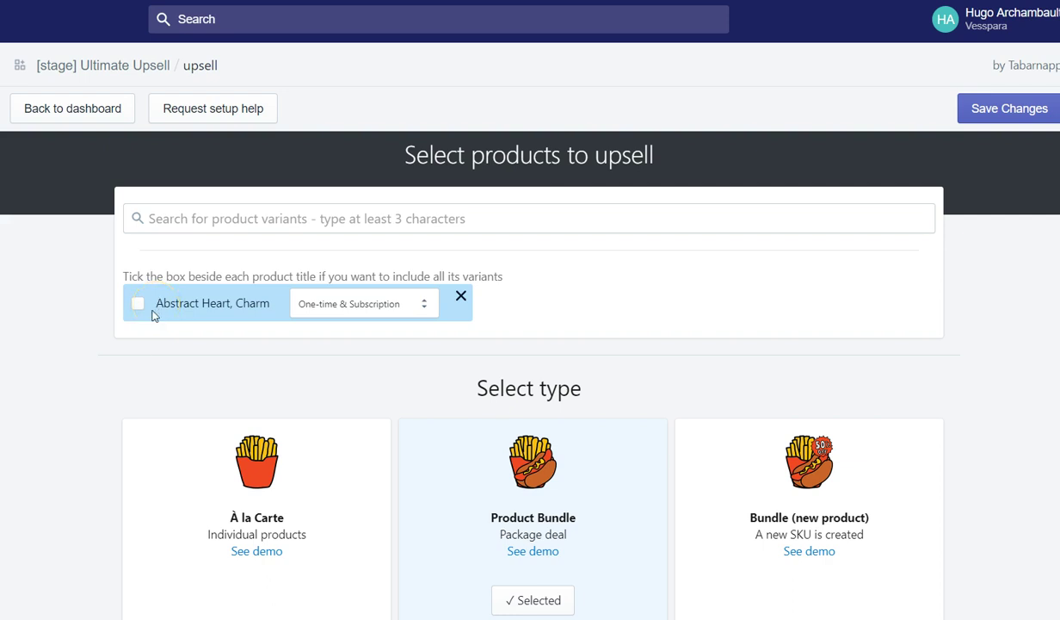
{"action": "left_click", "coordinate": [328, 308]}
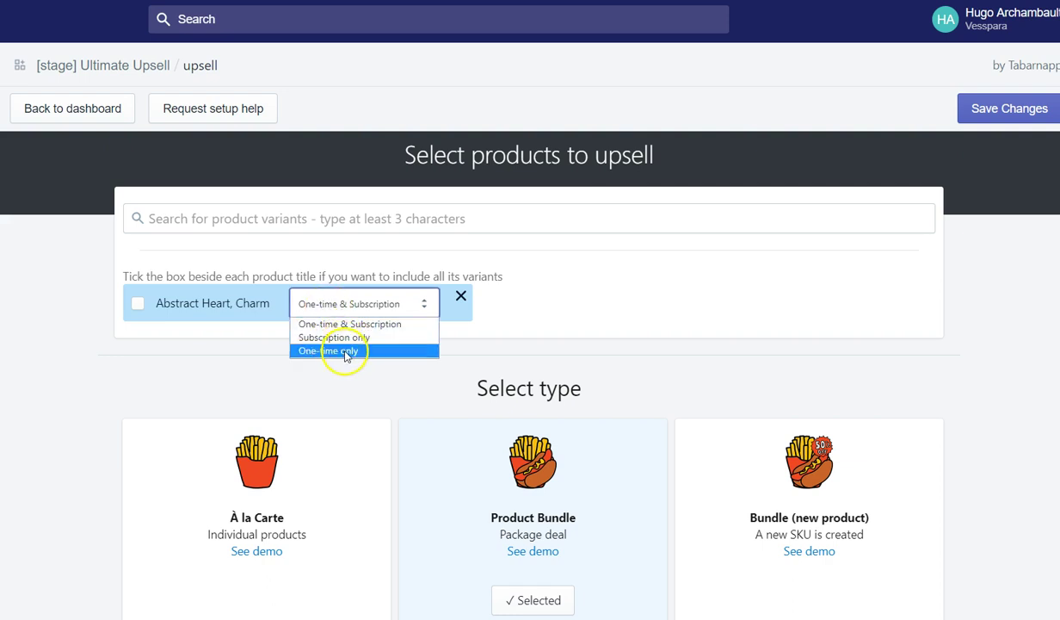
{"action": "left_click", "coordinate": [366, 305]}
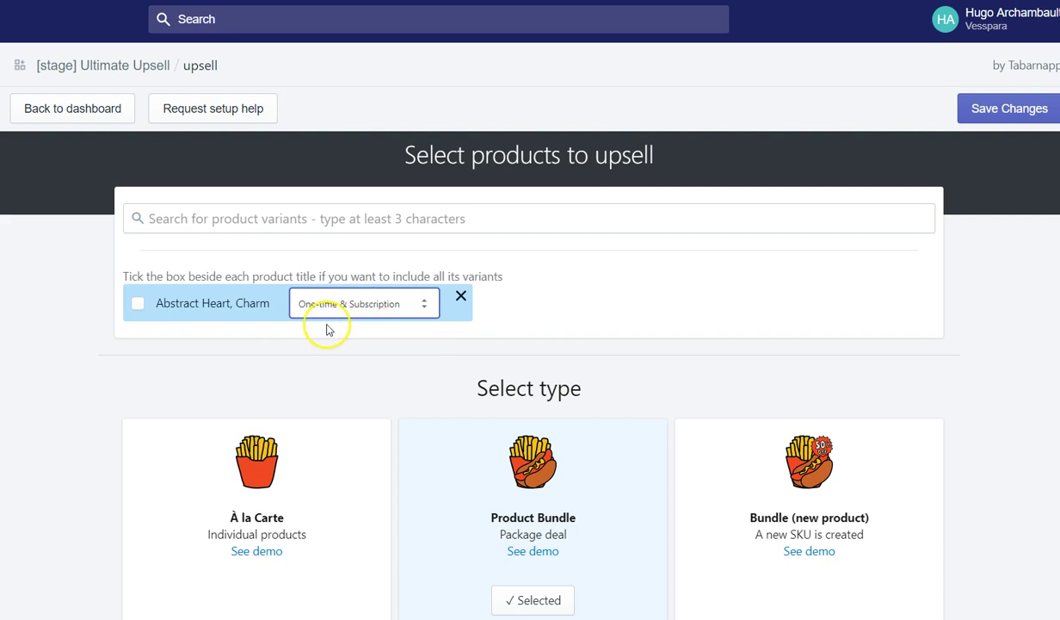
{"action": "left_click", "coordinate": [228, 209]}
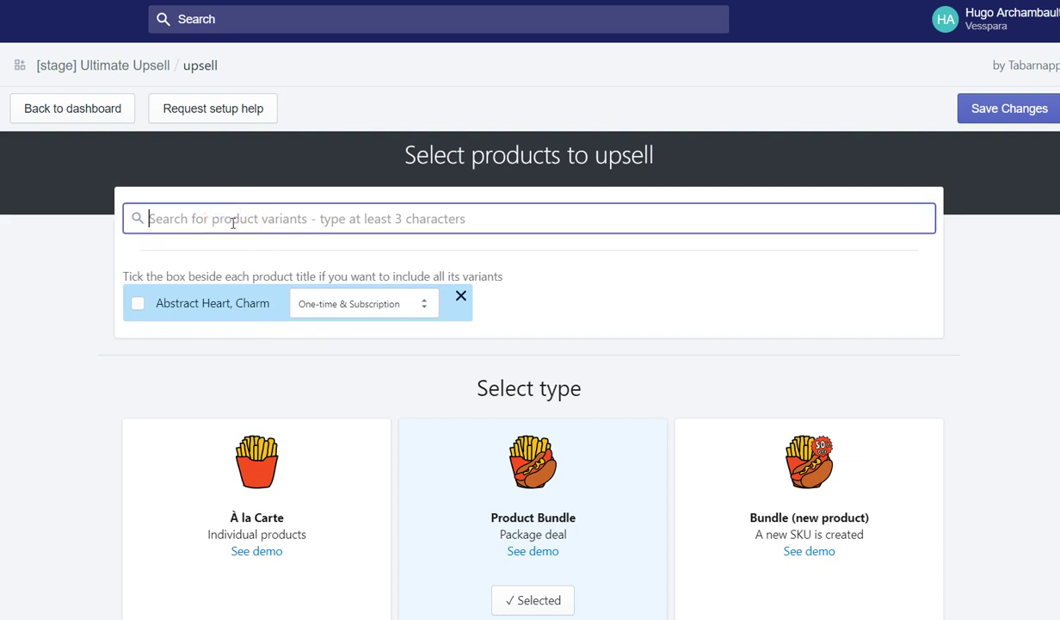
Add A Thank You Bracelet Set, Blue alongside the charm in the bundle.
{"action": "type", "text": "a thank yo"}
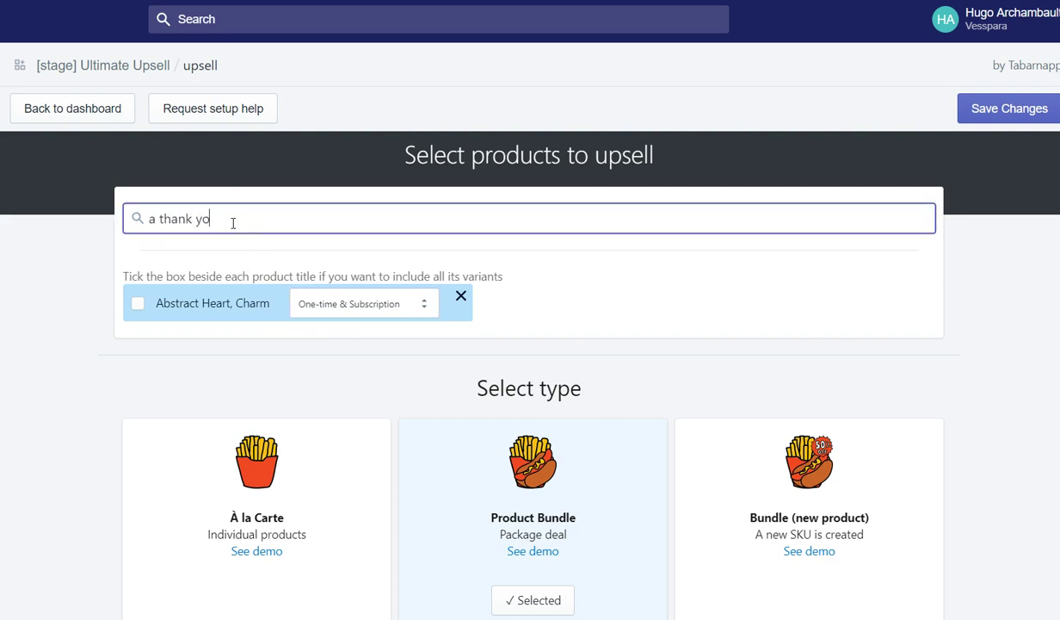
{"action": "type", "text": "u"}
{"action": "left_click", "coordinate": [237, 251]}
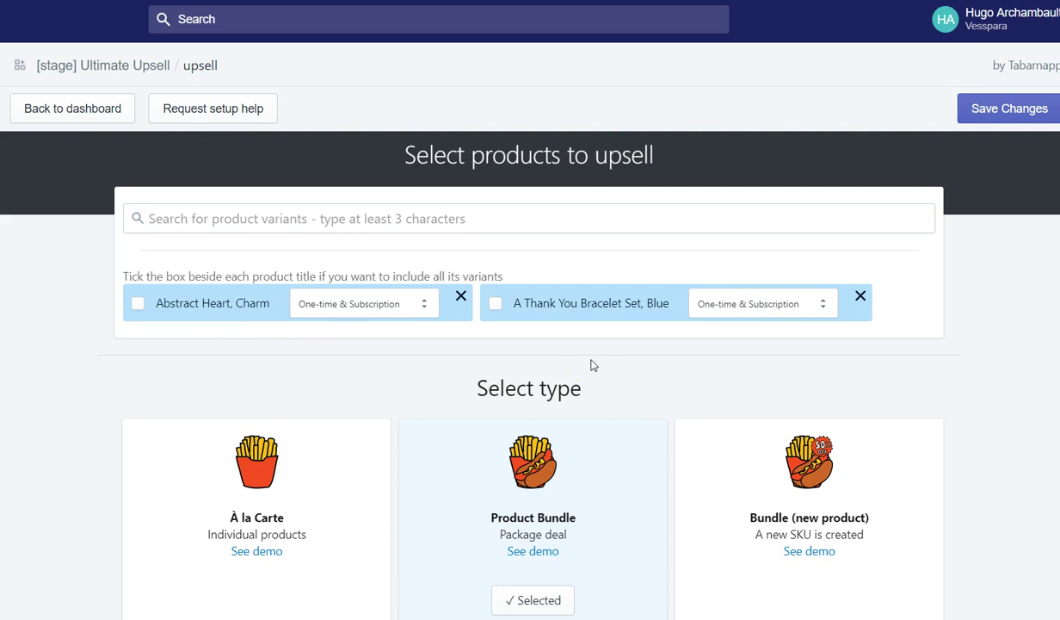
{"action": "scroll", "coordinate": [594, 371], "scroll_direction": "down", "scroll_amount": 1}
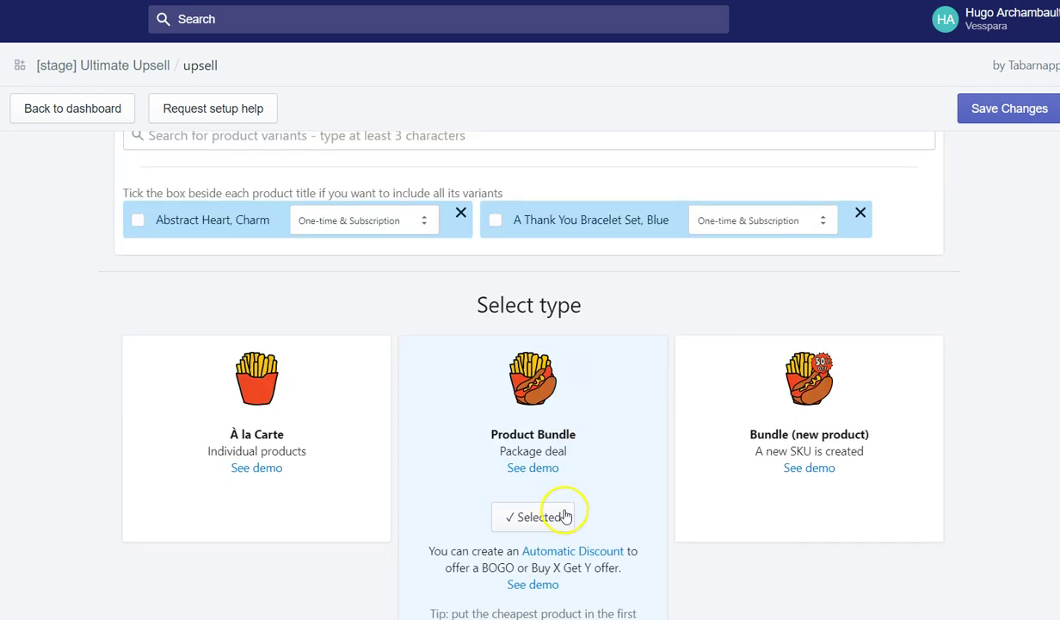
{"action": "scroll", "coordinate": [534, 482], "scroll_direction": "down", "scroll_amount": 2}
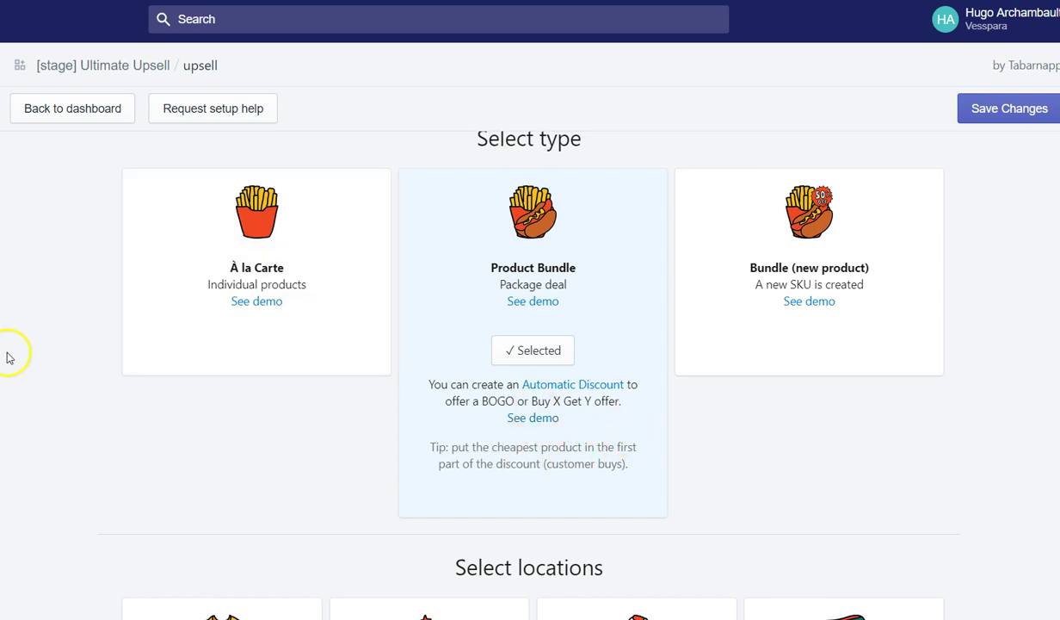
Start a new automatic discount from the store's Discounts page.
{"action": "left_click", "coordinate": [11, 182]}
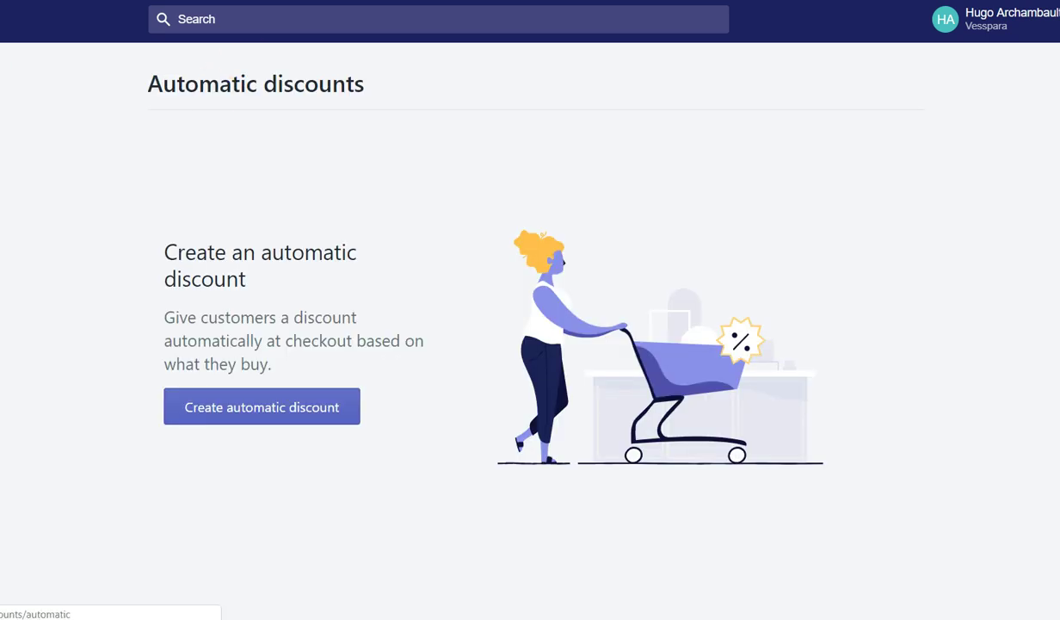
{"action": "left_click", "coordinate": [255, 412]}
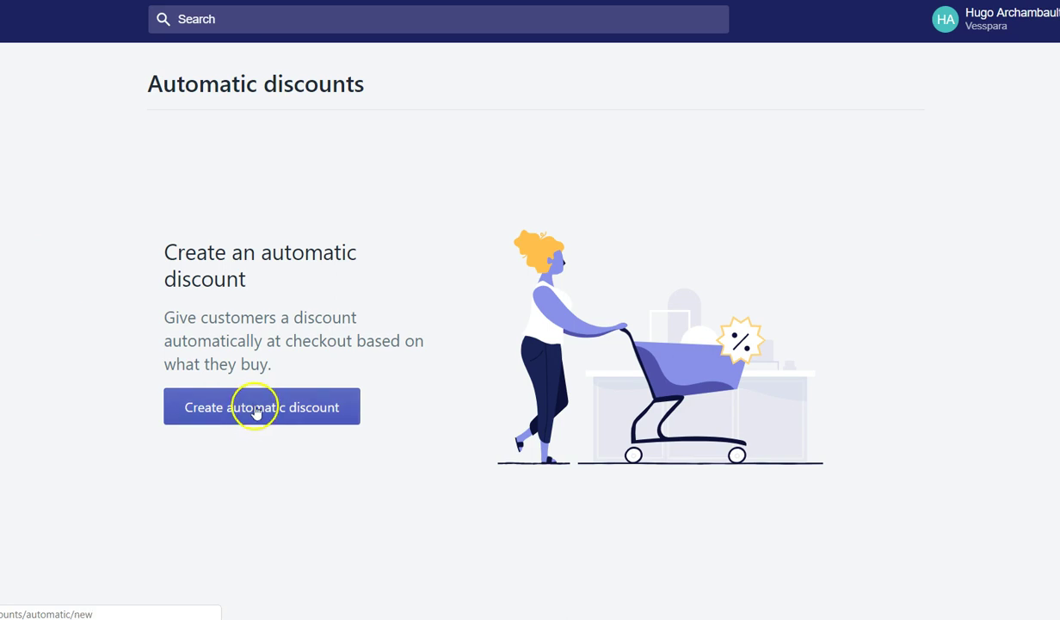
{"action": "left_click", "coordinate": [285, 212]}
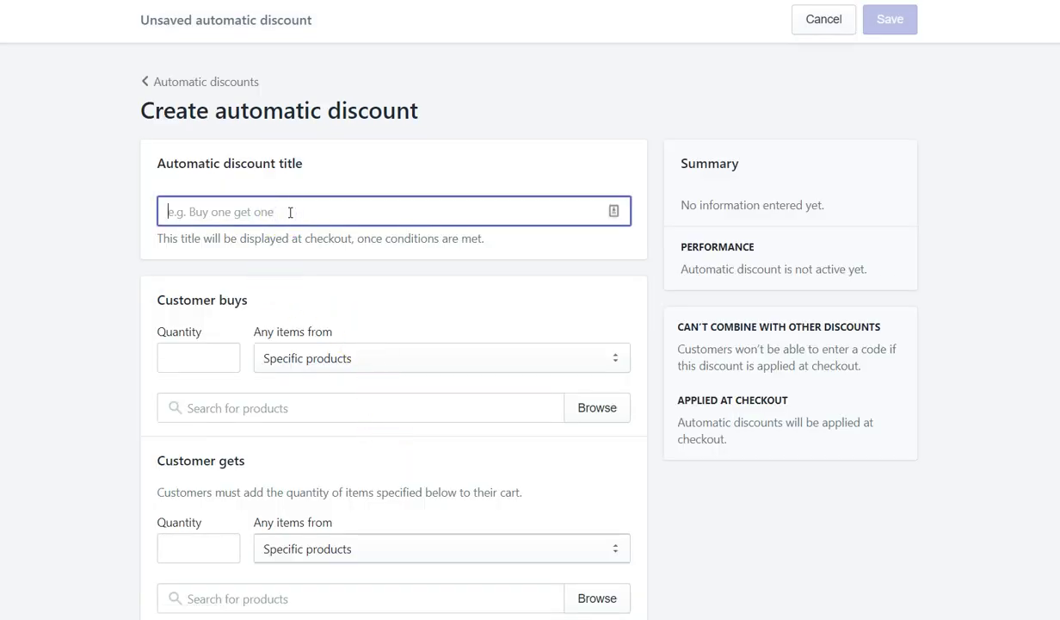
Title the discount 'BUY Abstract Heart and GET a Thank you bracelet 50% off', fixing typos.
{"action": "type", "text": "B"}
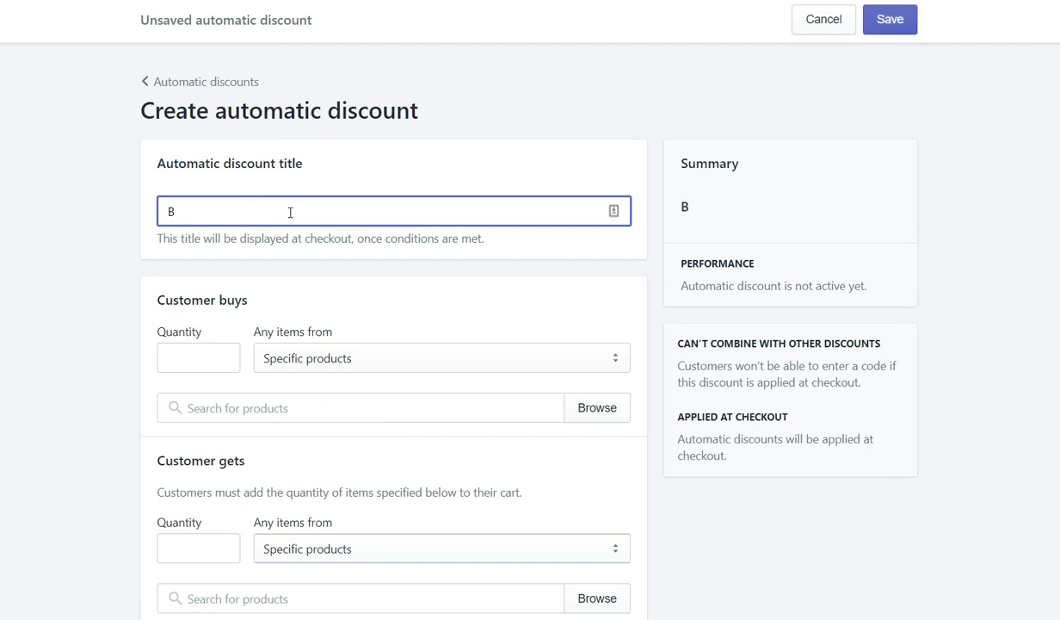
{"action": "type", "text": "UY "}
{"action": "type", "text": "Ab"}
{"action": "type", "text": "str"}
{"action": "type", "text": "a"}
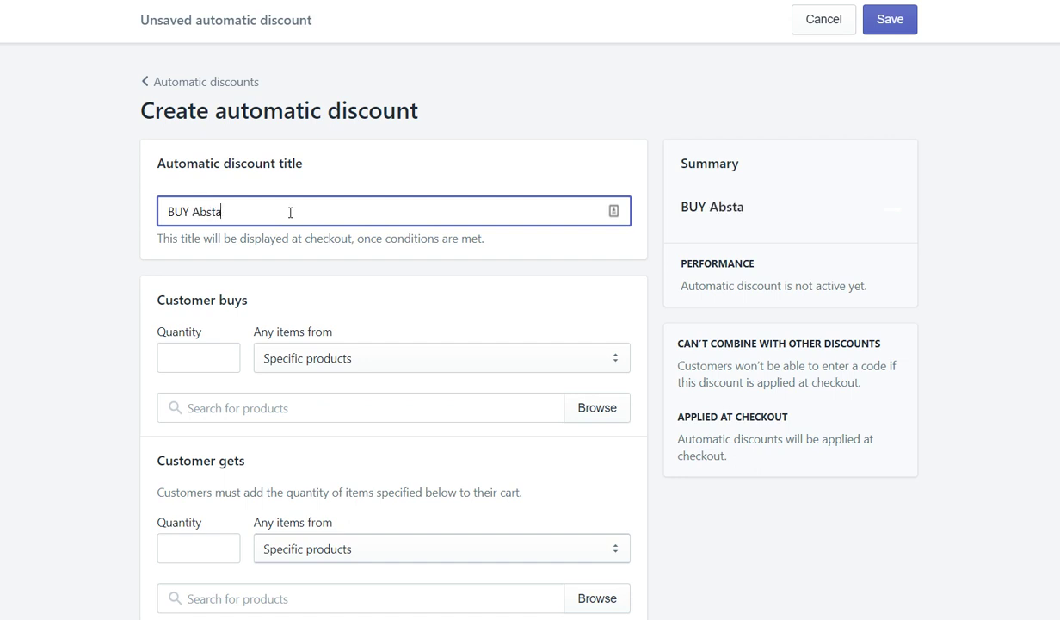
{"action": "key", "text": "BackSpace"}
{"action": "type", "text": "ract"}
{"action": "type", "text": " brace"}
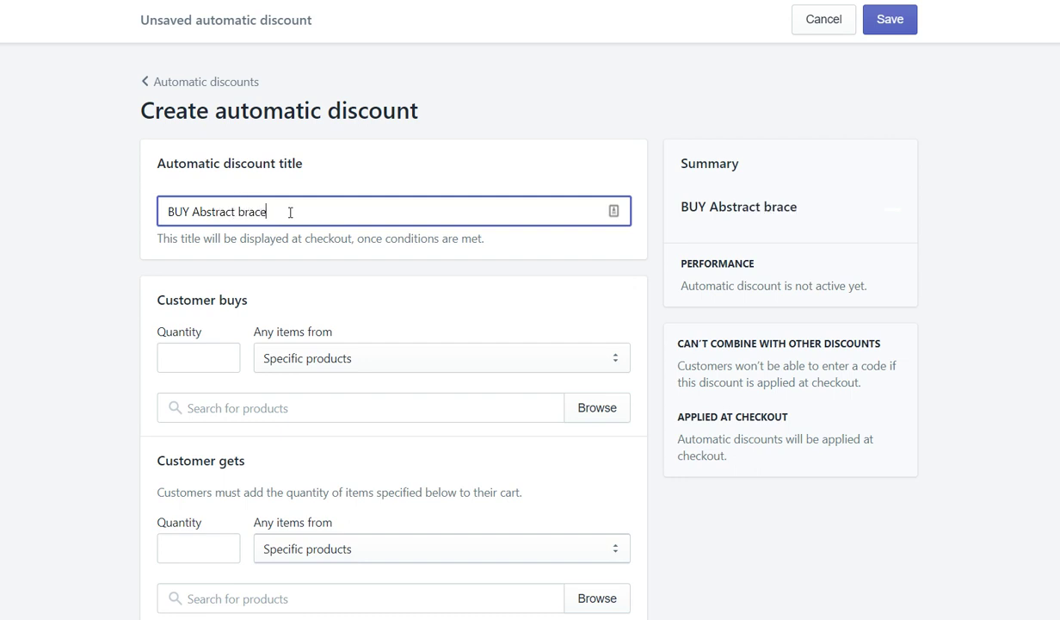
{"action": "key", "text": "BackSpace"}
{"action": "key", "text": "BackSpace"}
{"action": "key", "text": "BackSpace"}
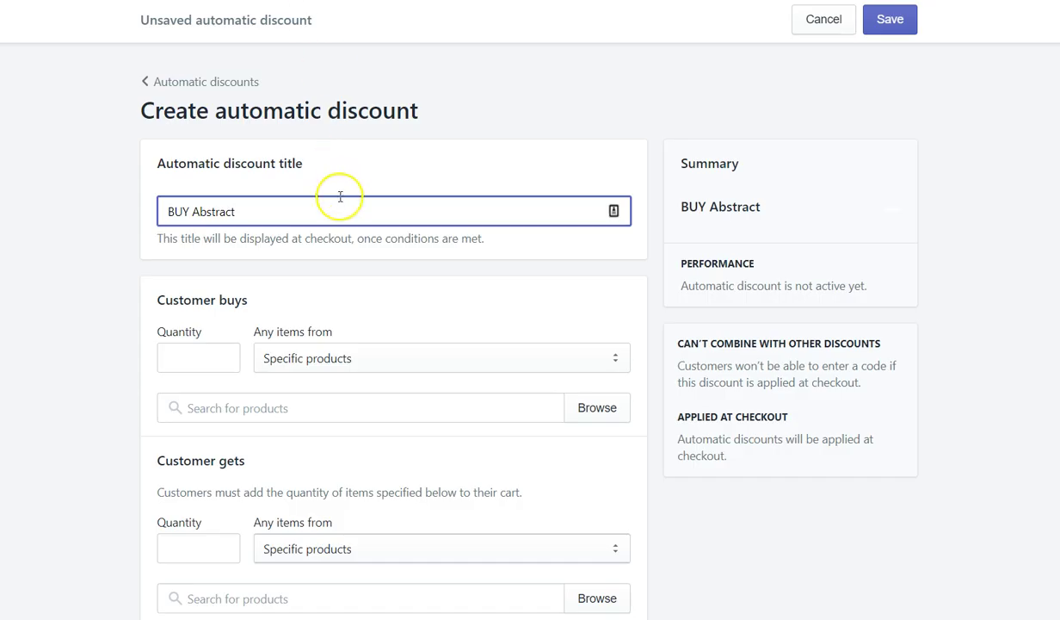
{"action": "type", "text": " Heart"}
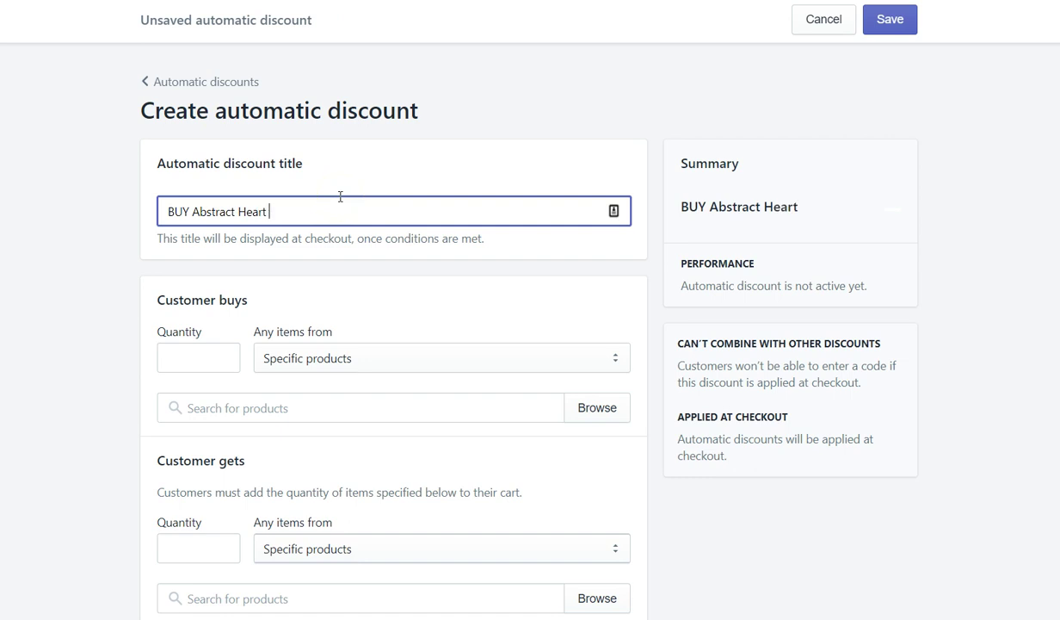
{"action": "type", "text": " and GET "}
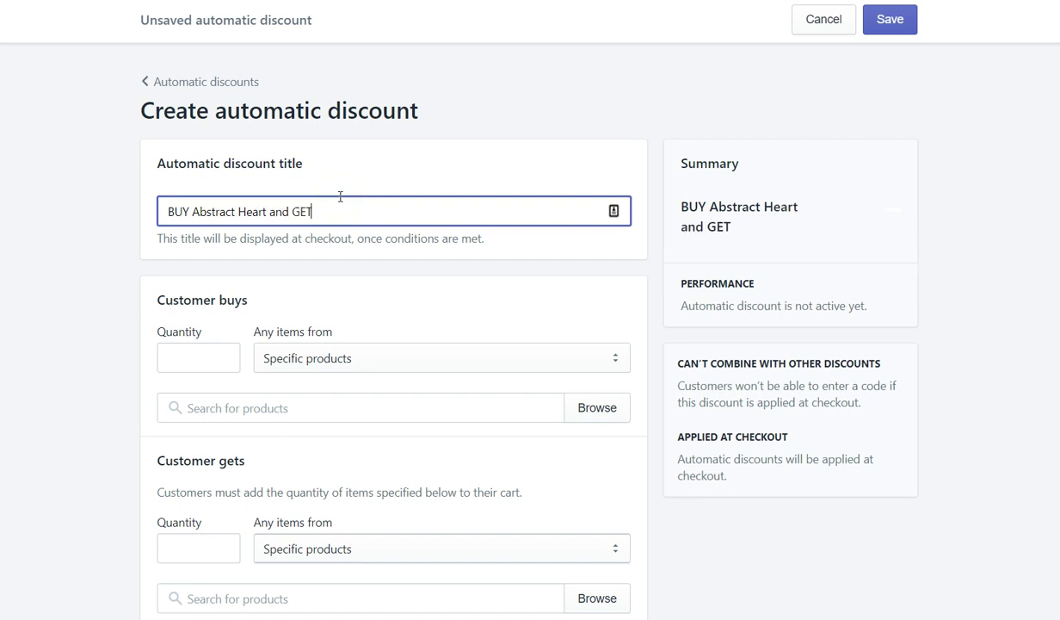
{"action": "type", "text": "a "}
{"action": "type", "text": "Tahnk"}
{"action": "type", "text": " you bracele"}
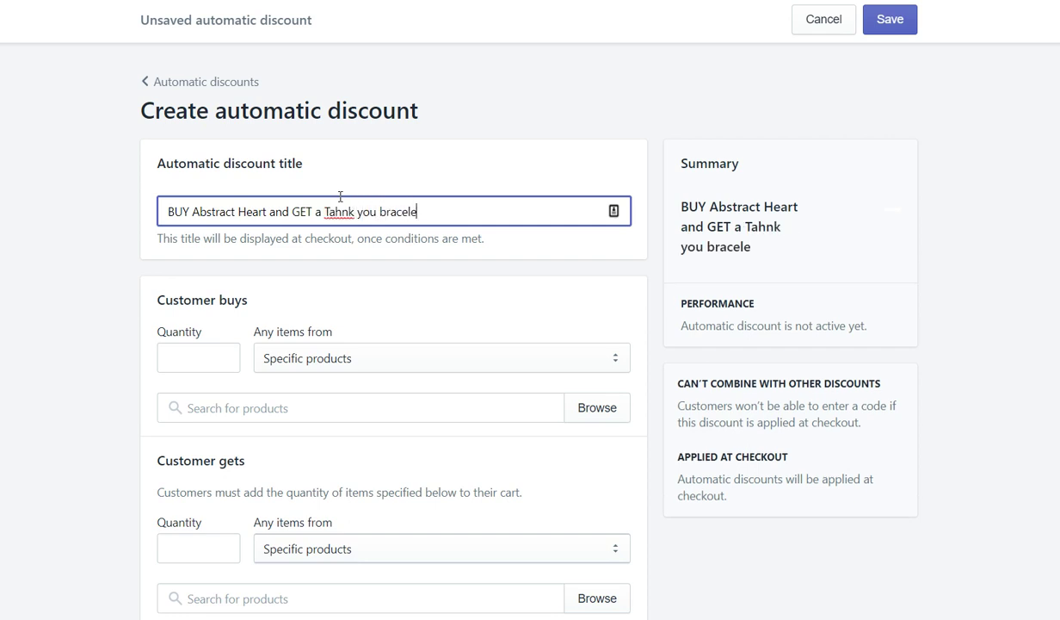
{"action": "type", "text": "t"}
{"action": "type", "text": " 50"}
{"action": "type", "text": "% off"}
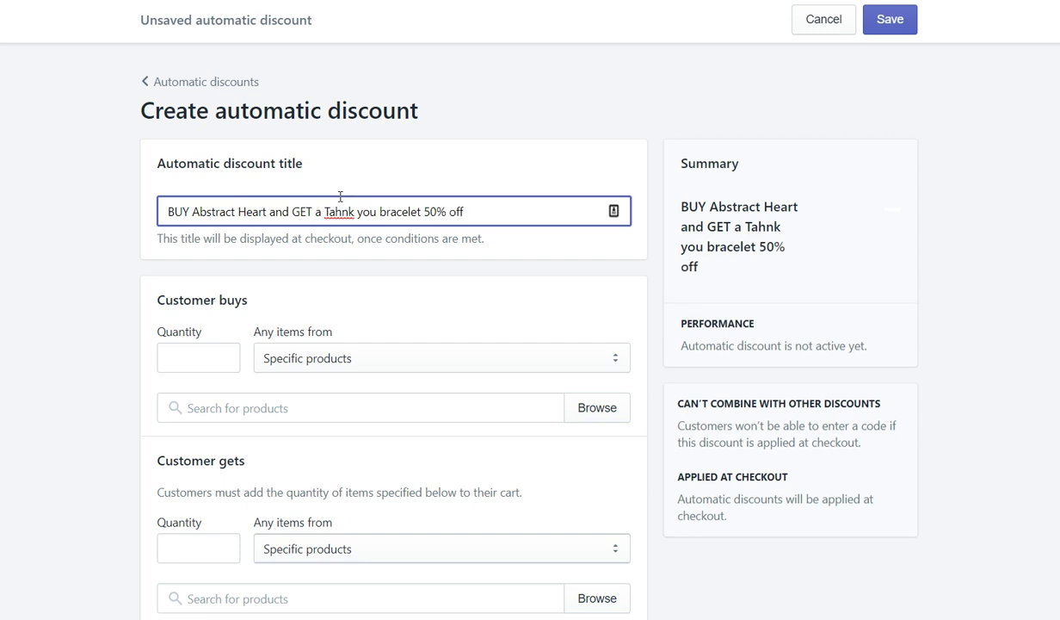
{"action": "left_click_drag", "start_coordinate": [347, 210], "coordinate": [335, 211]}
{"action": "key", "text": "BackSpace"}
{"action": "key", "text": "BackSpace"}
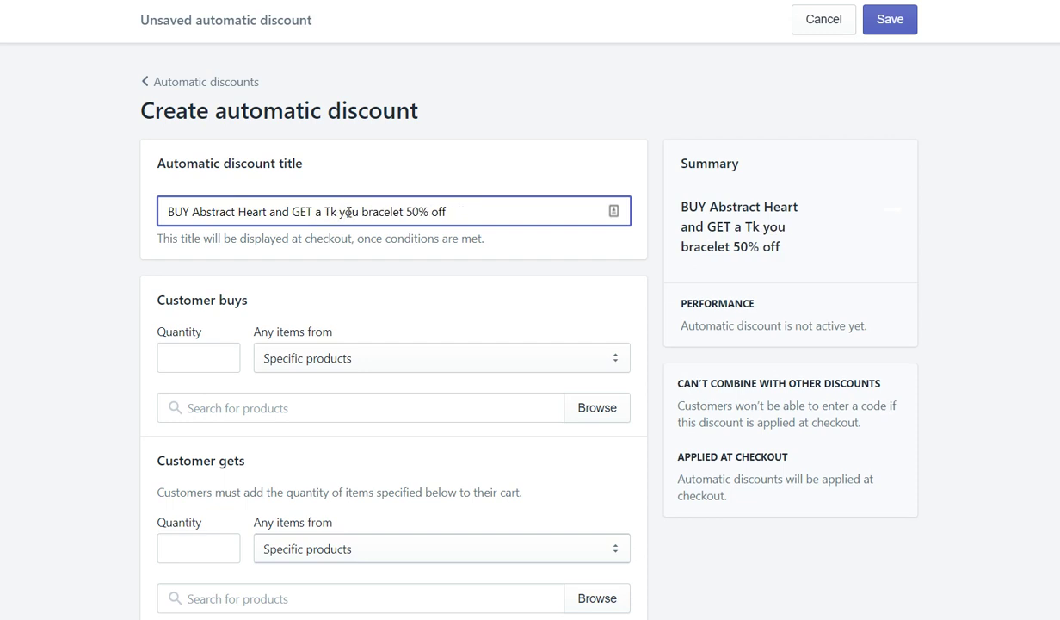
{"action": "type", "text": "h"}
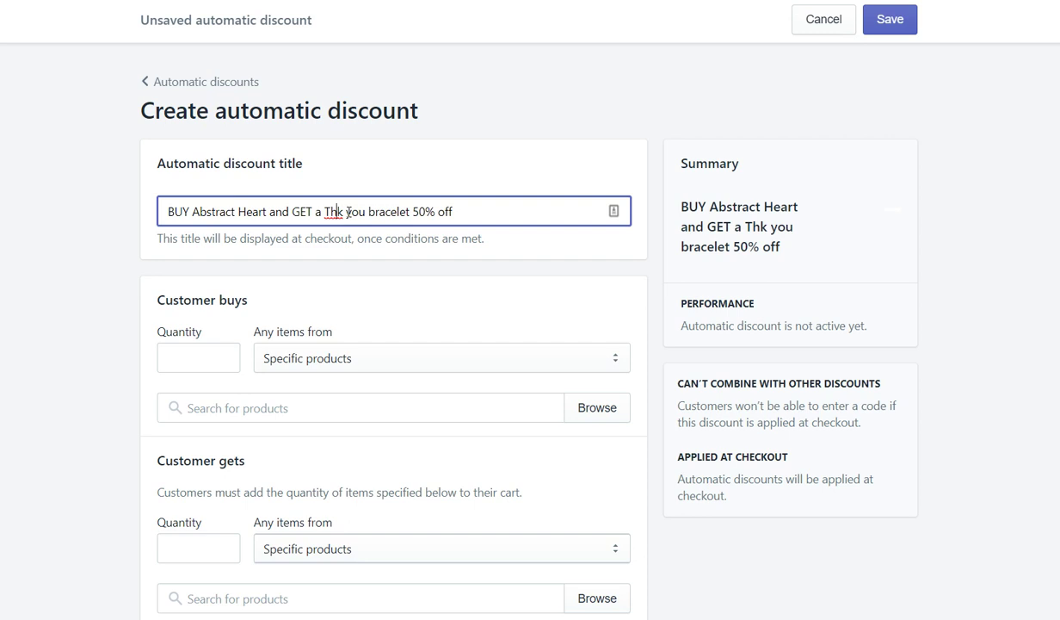
{"action": "type", "text": "ank"}
{"action": "key", "text": "BackSpace"}
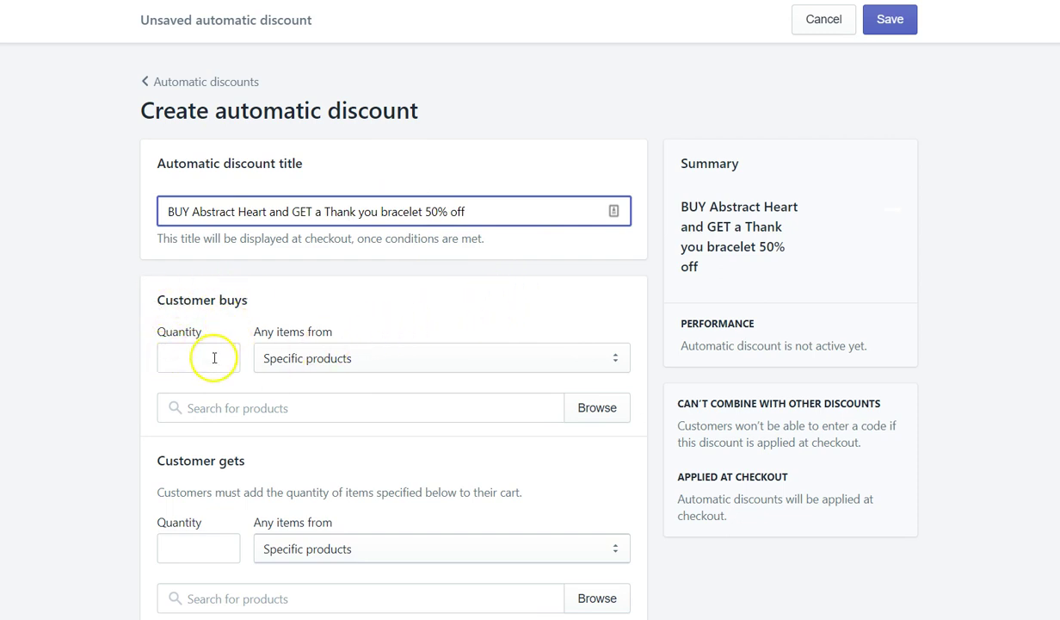
Require the customer to buy 1 Abstract Heart, Charm.
{"action": "left_click", "coordinate": [211, 357]}
{"action": "type", "text": "1"}
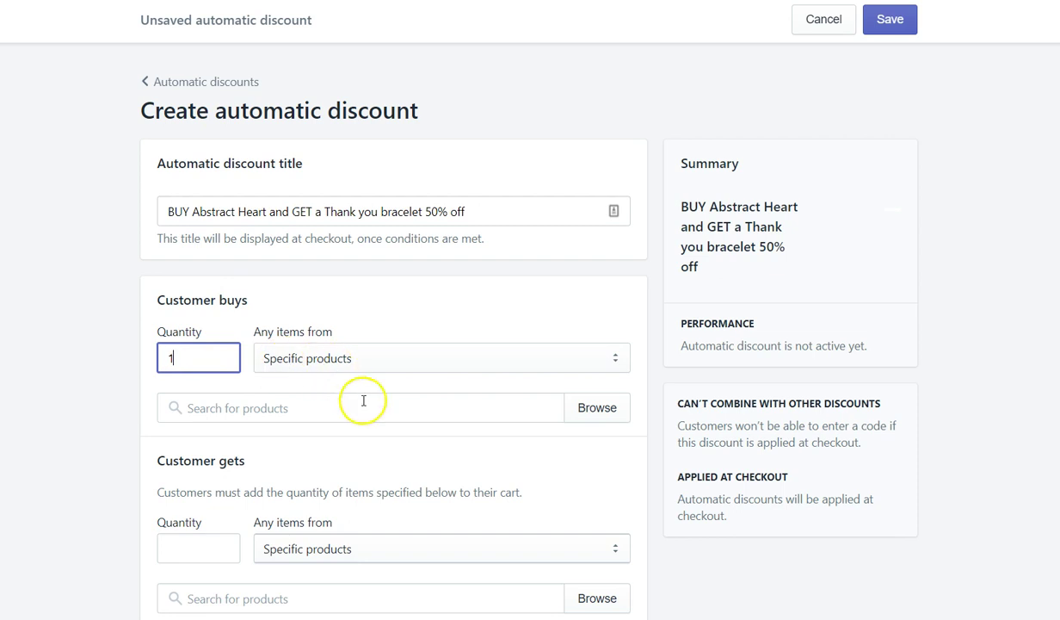
{"action": "left_click", "coordinate": [344, 403]}
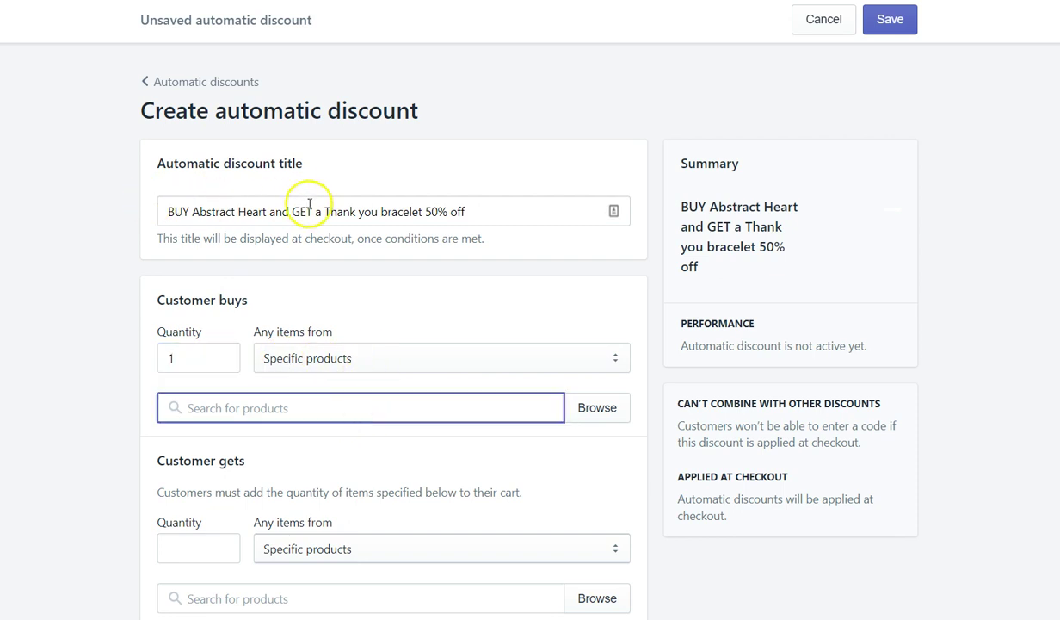
{"action": "type", "text": "ab"}
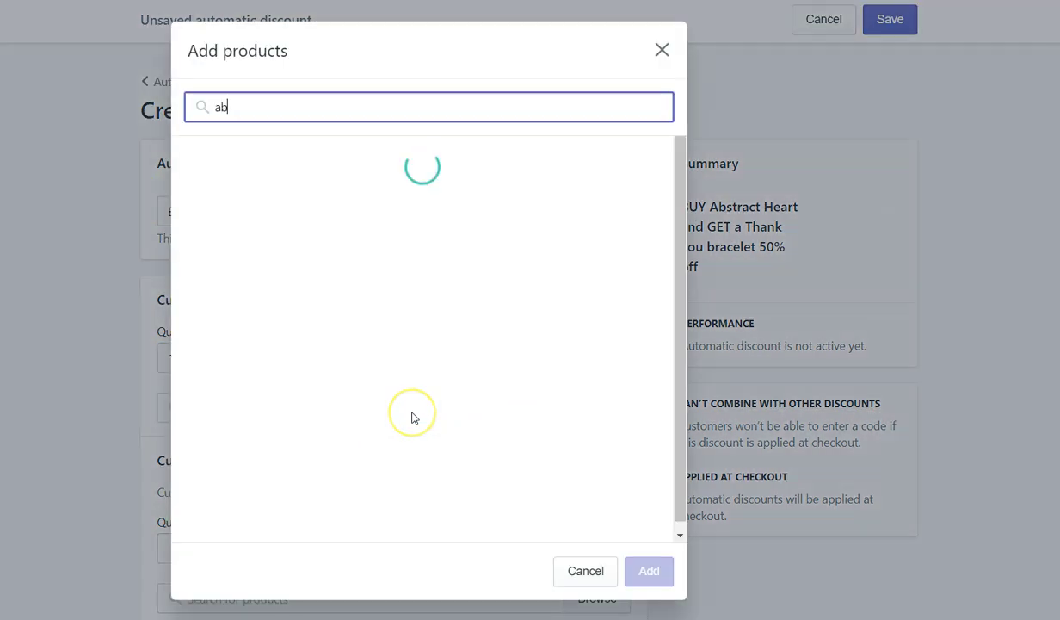
{"action": "type", "text": "stract"}
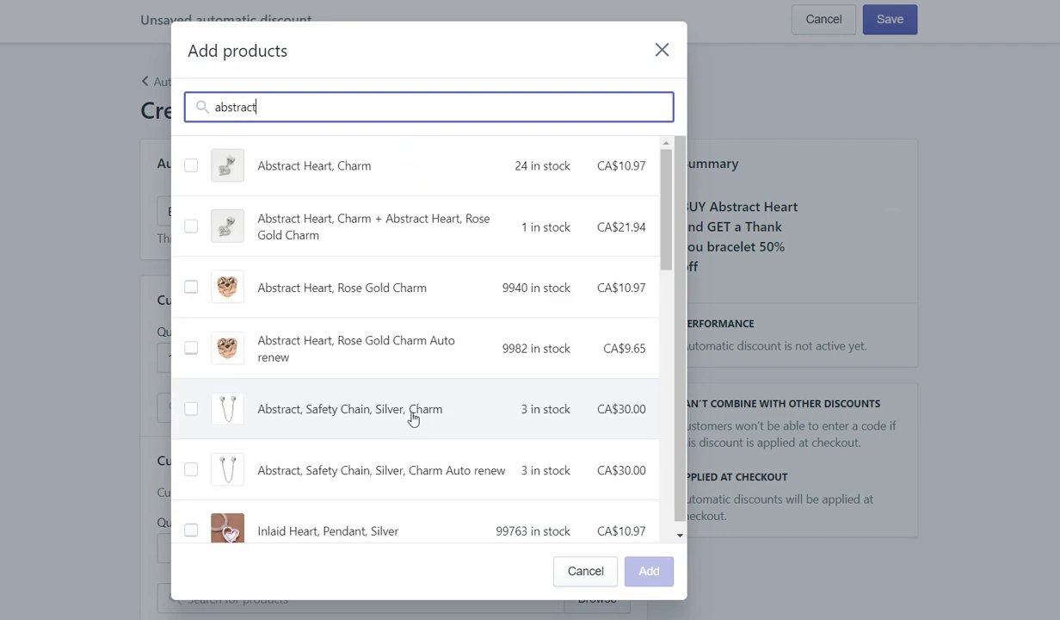
{"action": "left_click", "coordinate": [407, 314]}
{"action": "left_click", "coordinate": [354, 169]}
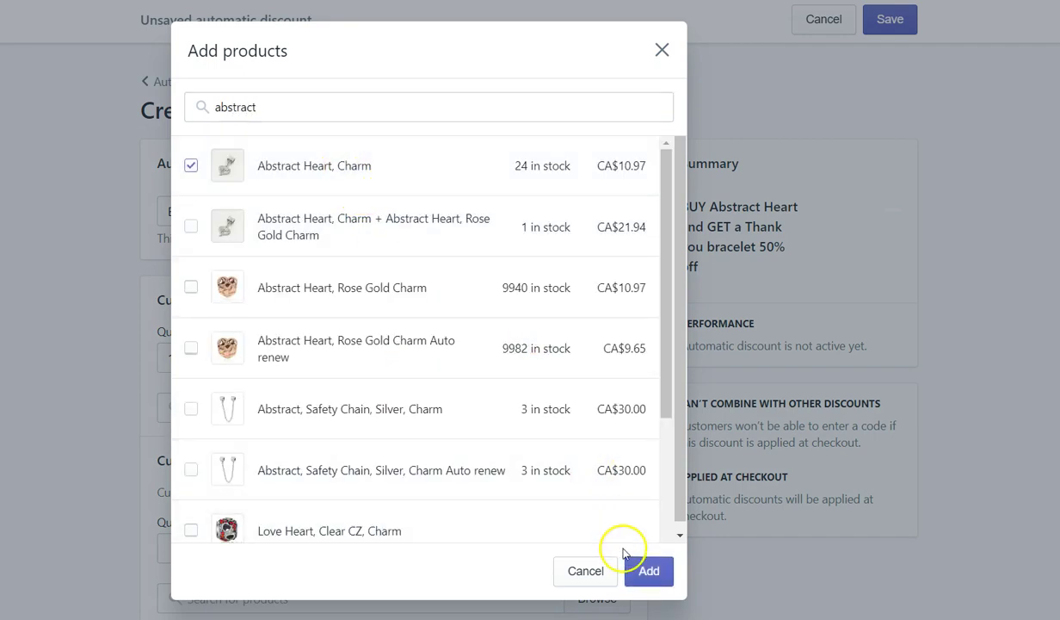
{"action": "left_click", "coordinate": [647, 575]}
{"action": "scroll", "coordinate": [387, 469], "scroll_direction": "down", "scroll_amount": 2}
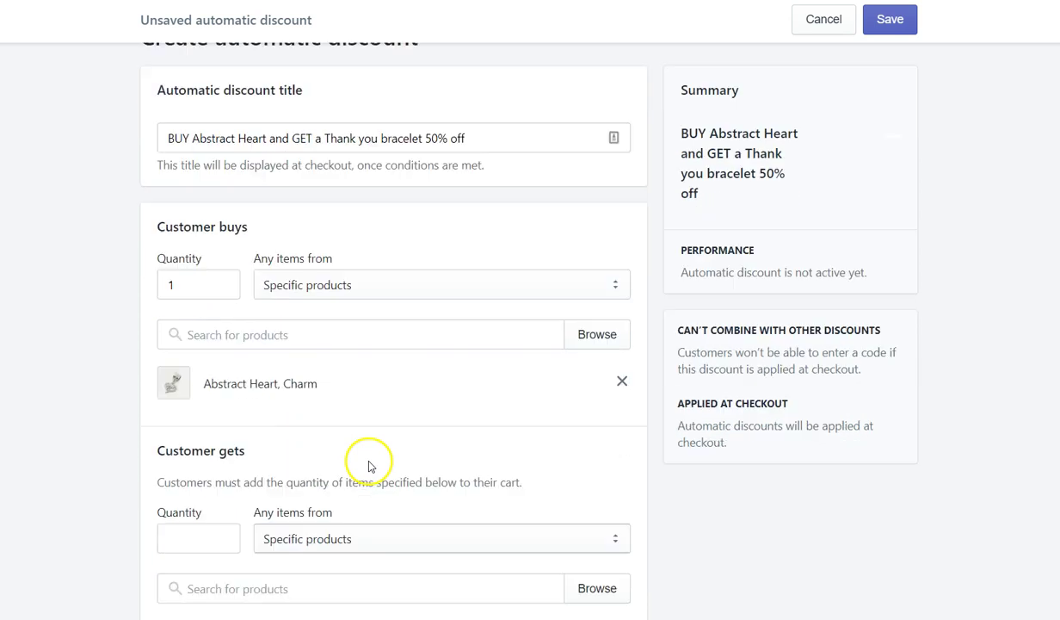
Set the customer-gets quantity to 1 and search for 'a thank you' products.
{"action": "left_click", "coordinate": [197, 441]}
{"action": "type", "text": "1"}
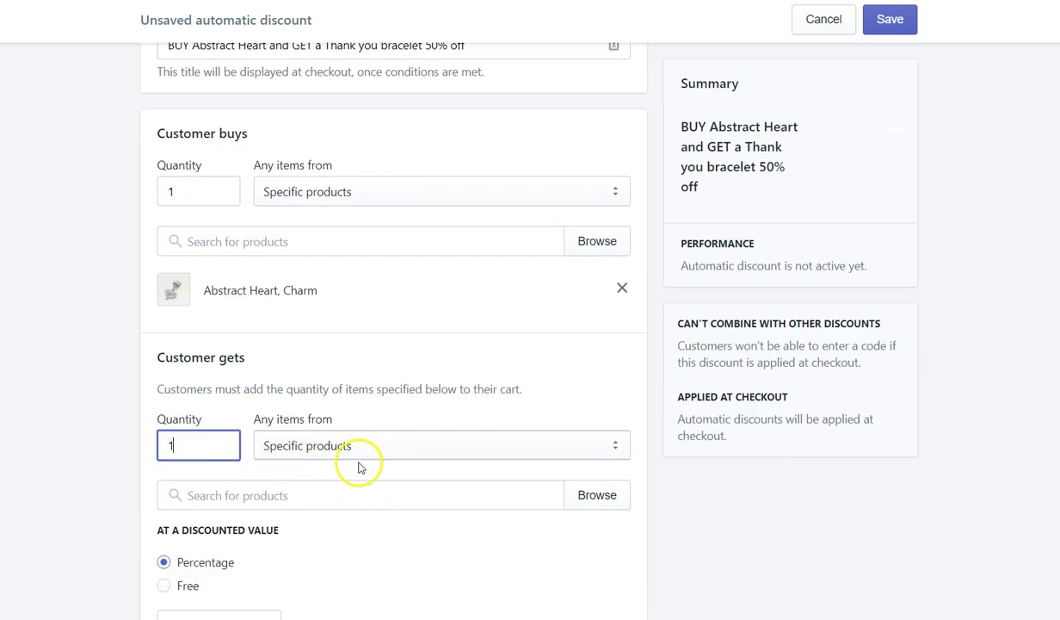
{"action": "left_click", "coordinate": [386, 499]}
{"action": "type", "text": "a th"}
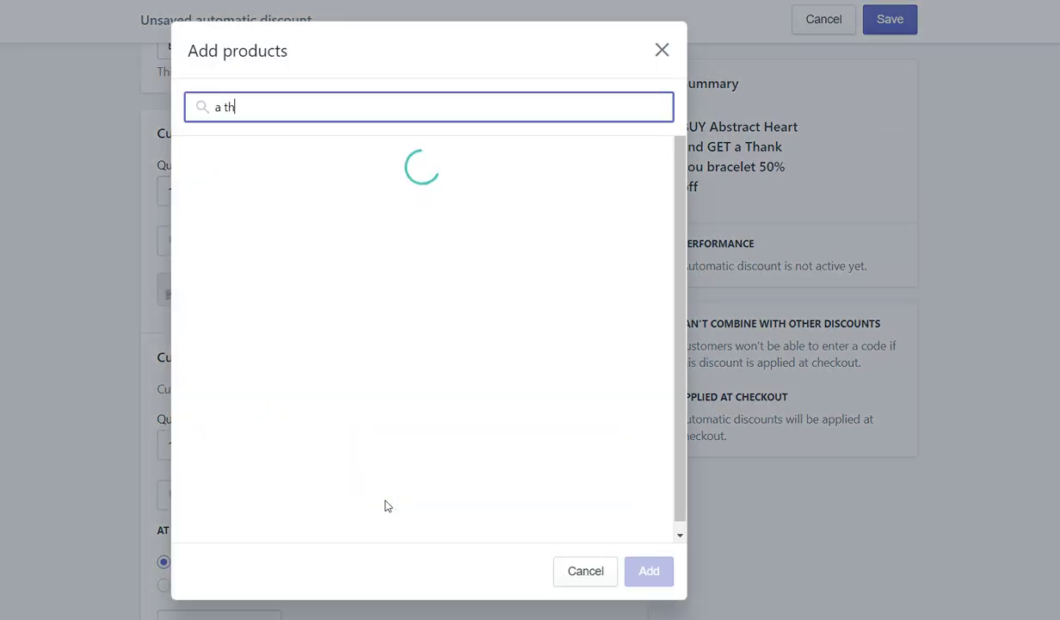
{"action": "type", "text": "ank you"}
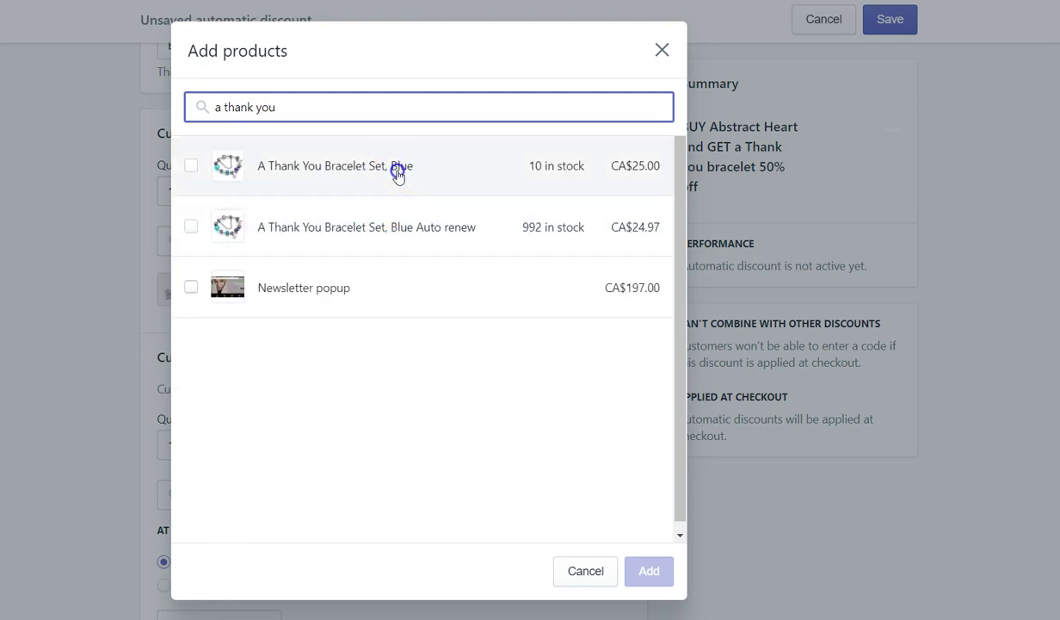
Make the reward A Thank You Bracelet Set, Blue at 50% off.
{"action": "left_click", "coordinate": [398, 172]}
{"action": "left_click", "coordinate": [650, 573]}
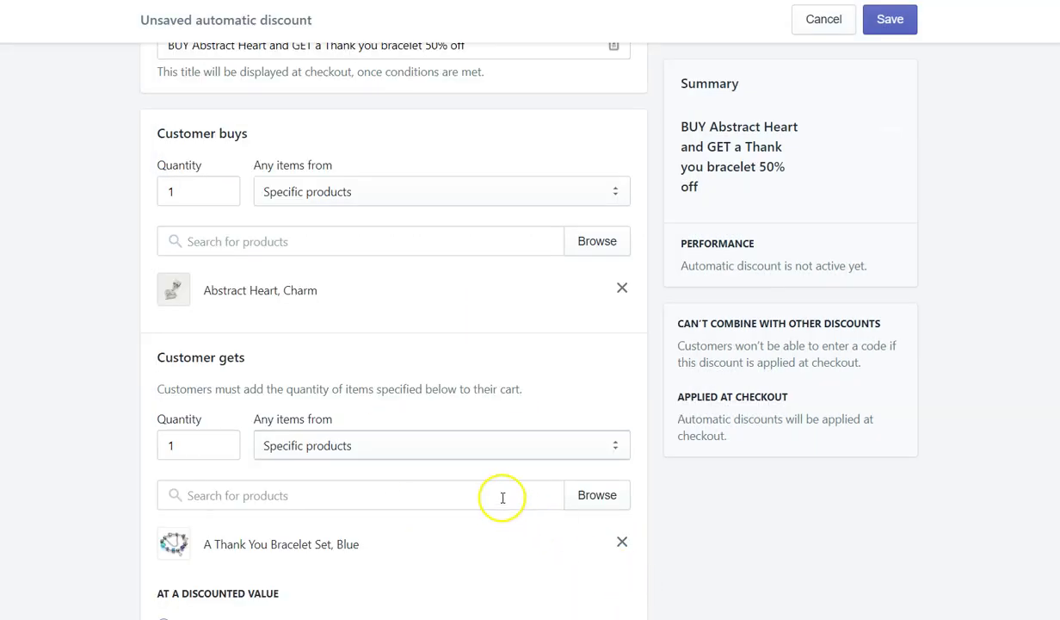
{"action": "scroll", "coordinate": [502, 497], "scroll_direction": "down", "scroll_amount": 1}
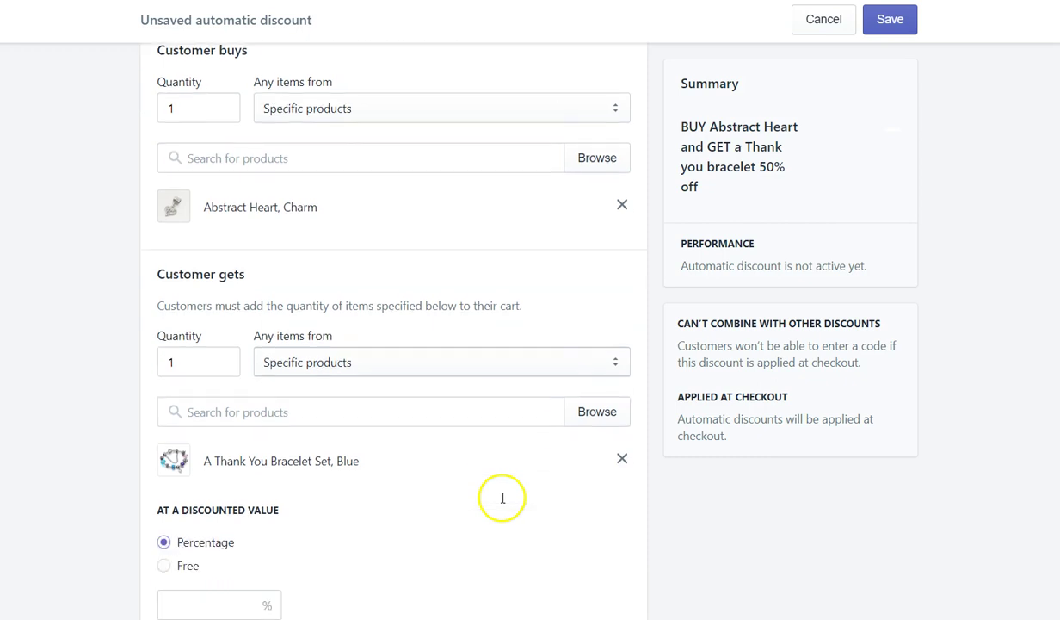
{"action": "left_click", "coordinate": [183, 606]}
{"action": "type", "text": "50"}
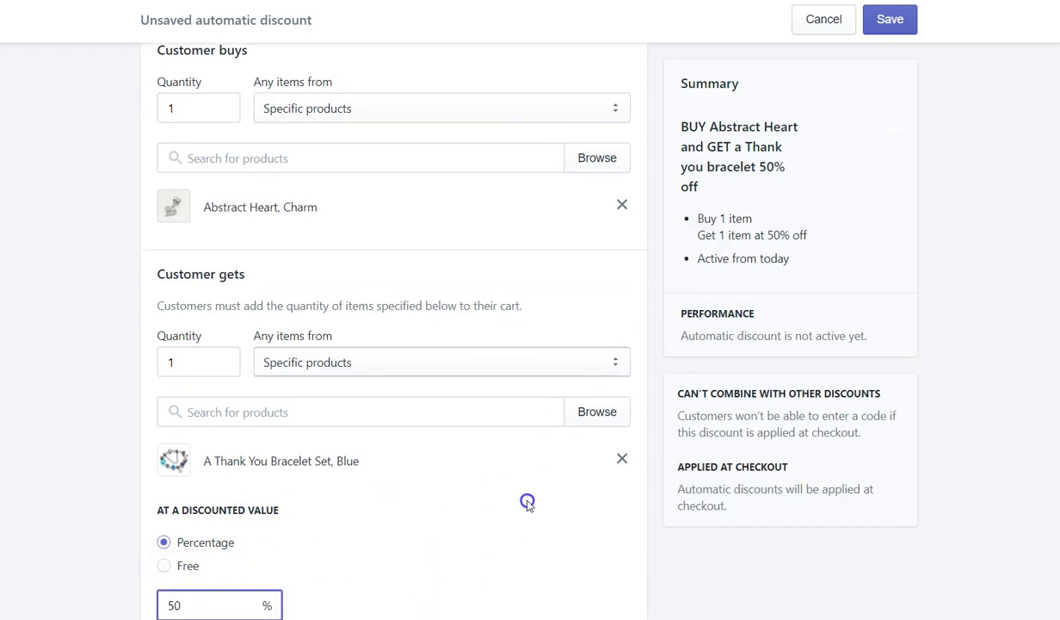
{"action": "left_click", "coordinate": [508, 484]}
Save the automatic discount as active.
{"action": "scroll", "coordinate": [511, 477], "scroll_direction": "down", "scroll_amount": 2}
{"action": "scroll", "coordinate": [512, 472], "scroll_direction": "up", "scroll_amount": 3}
{"action": "scroll", "coordinate": [509, 455], "scroll_direction": "down", "scroll_amount": 1}
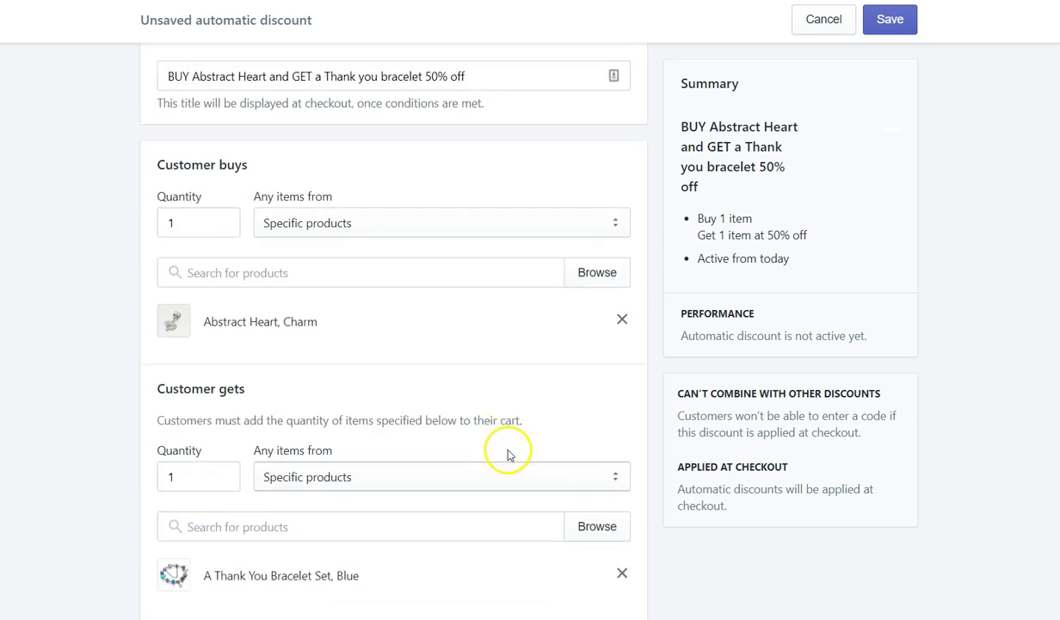
{"action": "scroll", "coordinate": [509, 454], "scroll_direction": "up", "scroll_amount": 1}
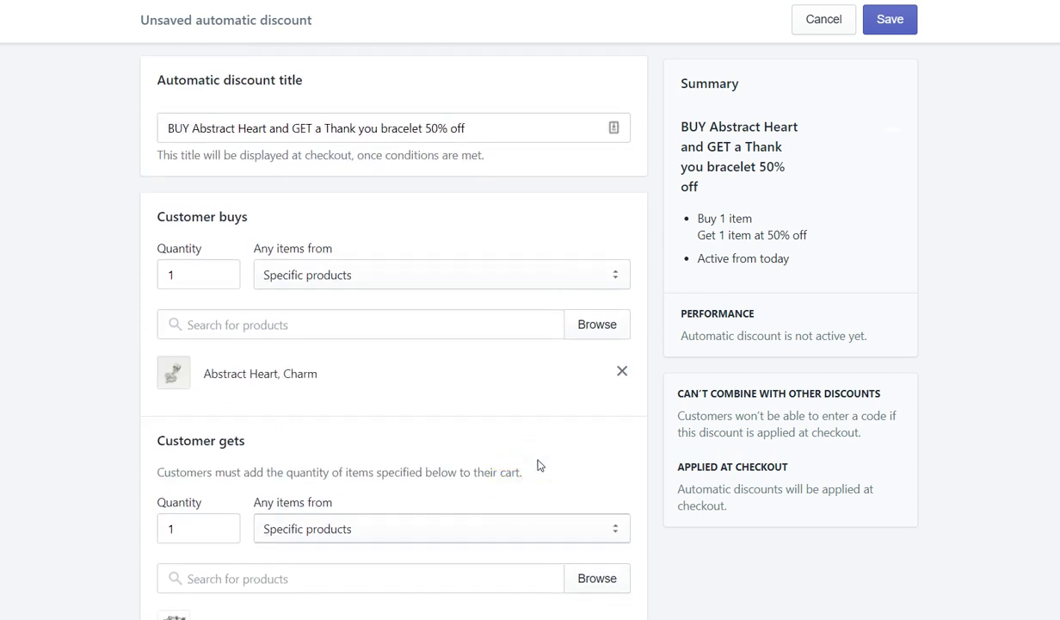
{"action": "left_click", "coordinate": [503, 426]}
{"action": "left_click", "coordinate": [504, 422]}
{"action": "scroll", "coordinate": [497, 428], "scroll_direction": "down", "scroll_amount": 4}
{"action": "scroll", "coordinate": [430, 413], "scroll_direction": "down", "scroll_amount": 1}
{"action": "left_click", "coordinate": [350, 397]}
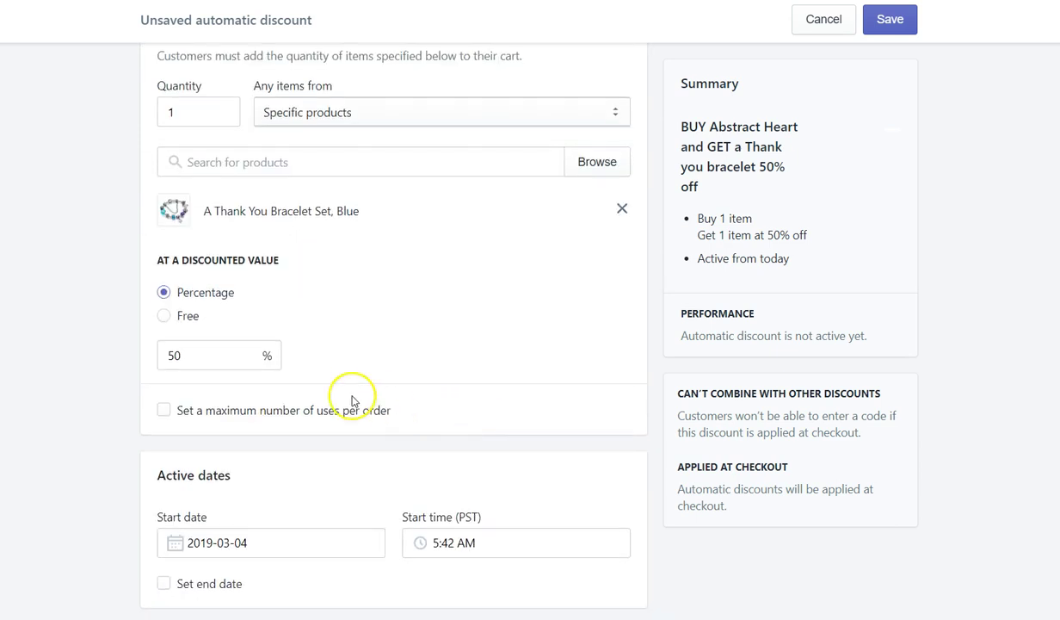
{"action": "scroll", "coordinate": [331, 413], "scroll_direction": "down", "scroll_amount": 1}
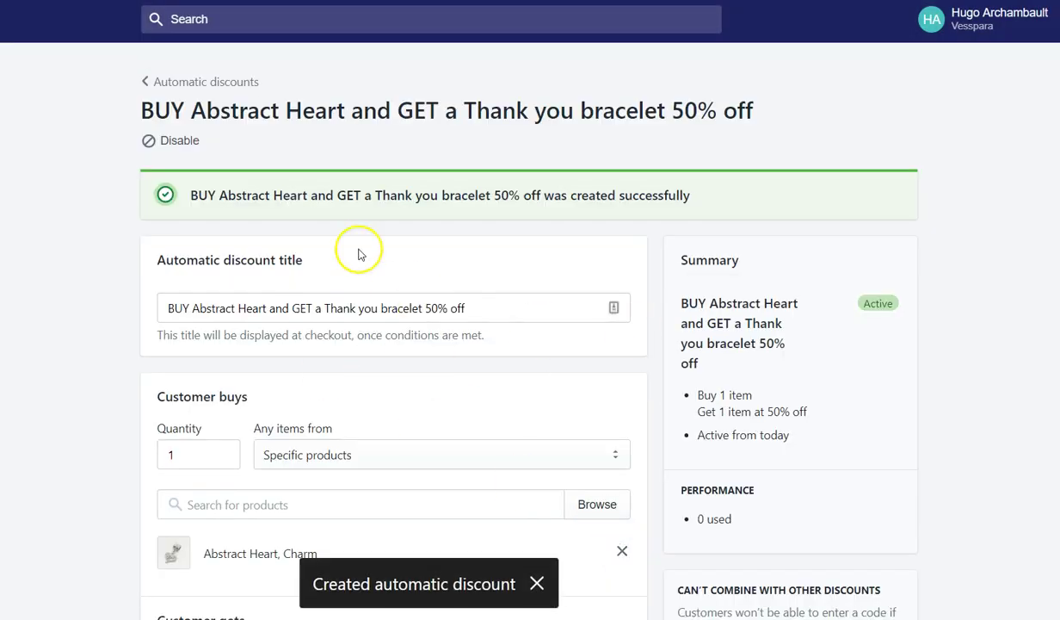
Scroll through the upsell's Select type, Select locations and setup options.
{"action": "scroll", "coordinate": [555, 348], "scroll_direction": "down", "scroll_amount": 2}
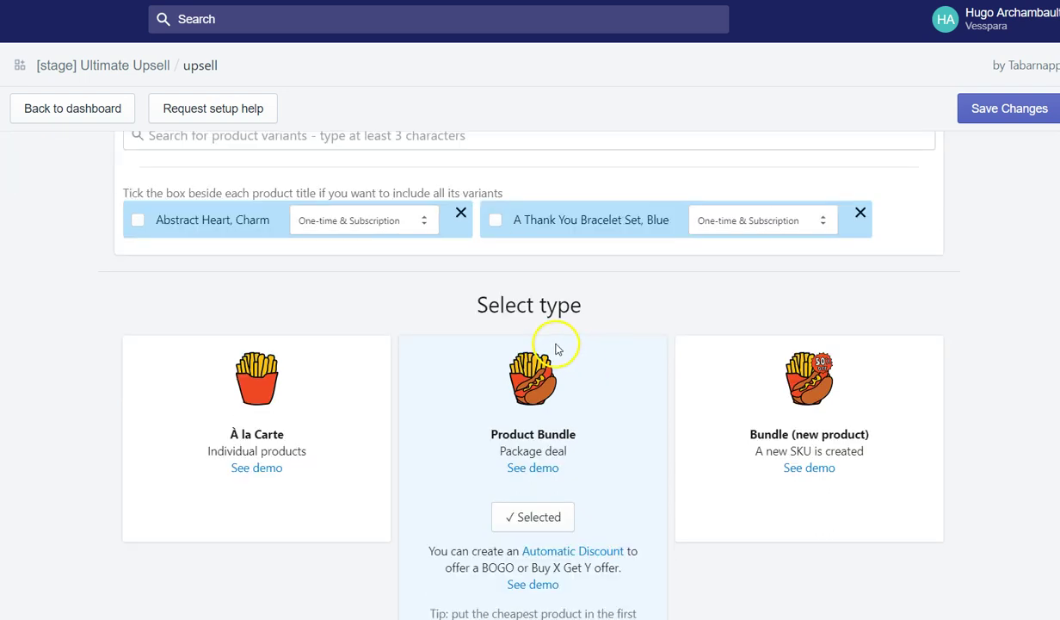
{"action": "scroll", "coordinate": [563, 327], "scroll_direction": "down", "scroll_amount": 2}
{"action": "scroll", "coordinate": [516, 344], "scroll_direction": "down", "scroll_amount": 1}
{"action": "scroll", "coordinate": [534, 383], "scroll_direction": "down", "scroll_amount": 1}
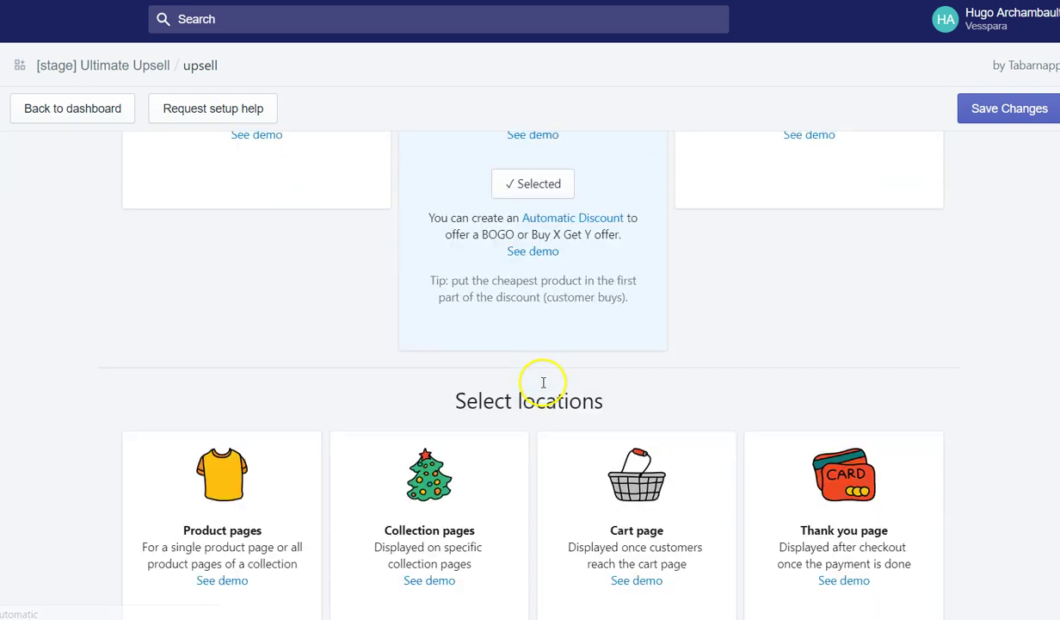
{"action": "scroll", "coordinate": [543, 382], "scroll_direction": "down", "scroll_amount": 2}
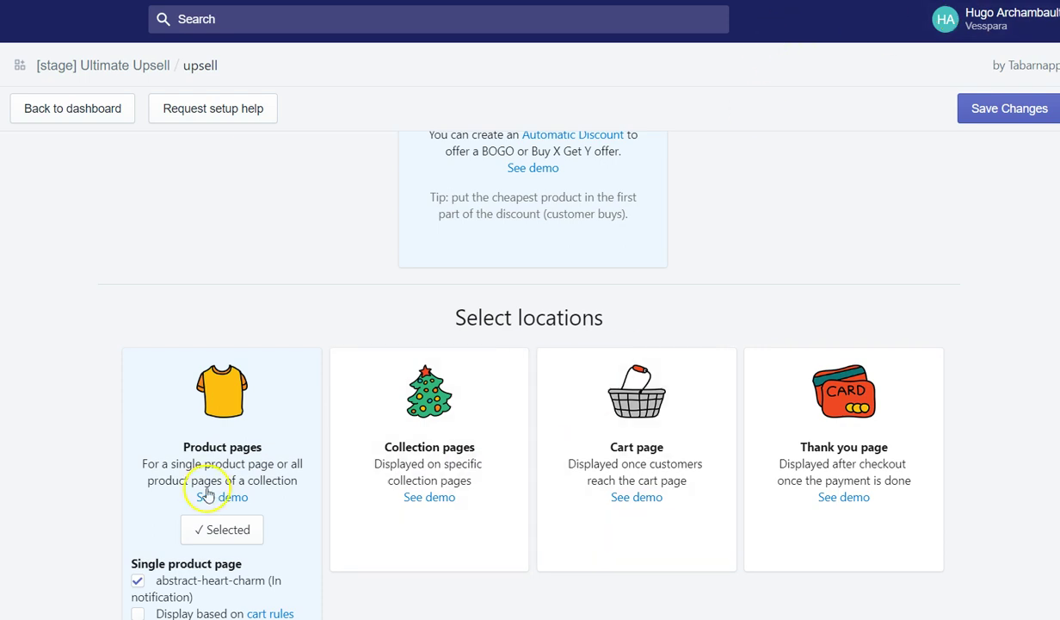
{"action": "scroll", "coordinate": [215, 478], "scroll_direction": "down", "scroll_amount": 1}
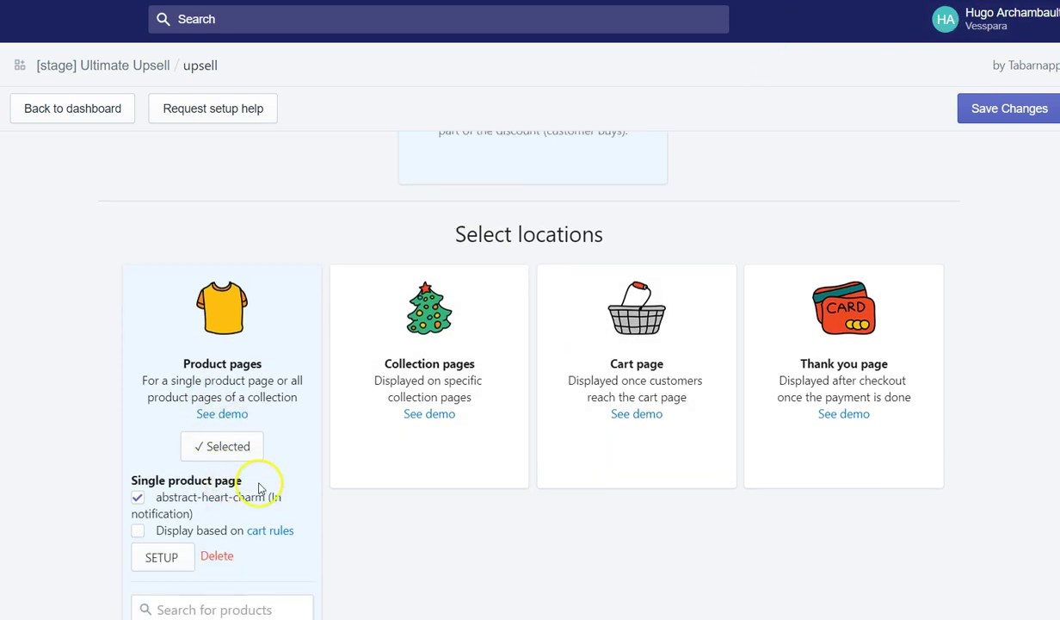
{"action": "scroll", "coordinate": [172, 551], "scroll_direction": "down", "scroll_amount": 1}
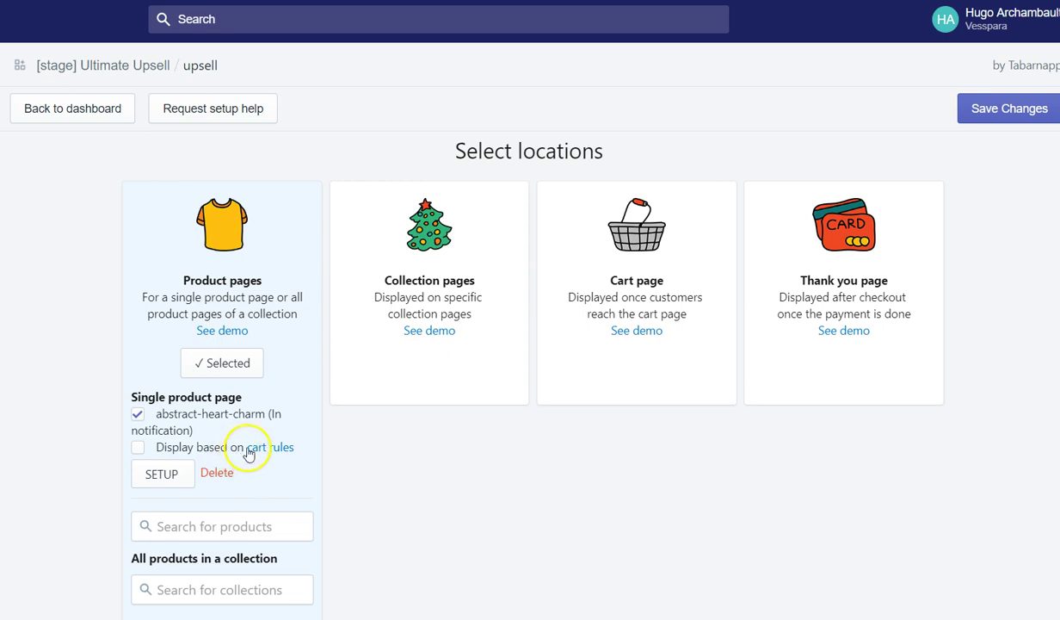
{"action": "scroll", "coordinate": [246, 452], "scroll_direction": "down", "scroll_amount": 1}
{"action": "scroll", "coordinate": [245, 452], "scroll_direction": "down", "scroll_amount": 8}
{"action": "scroll", "coordinate": [327, 418], "scroll_direction": "up", "scroll_amount": 1}
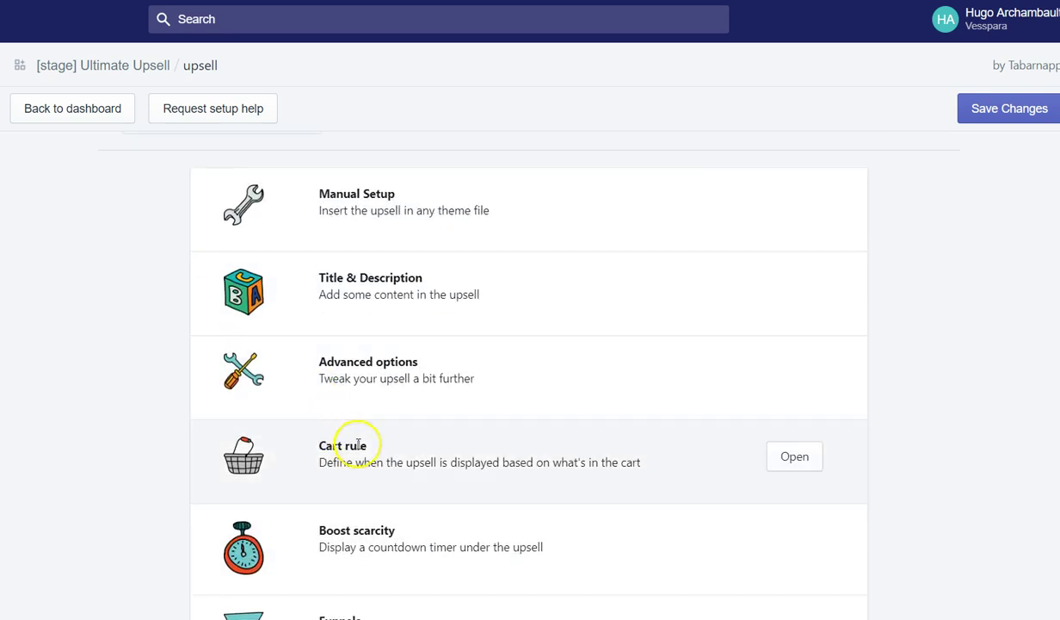
{"action": "scroll", "coordinate": [379, 456], "scroll_direction": "up", "scroll_amount": 1}
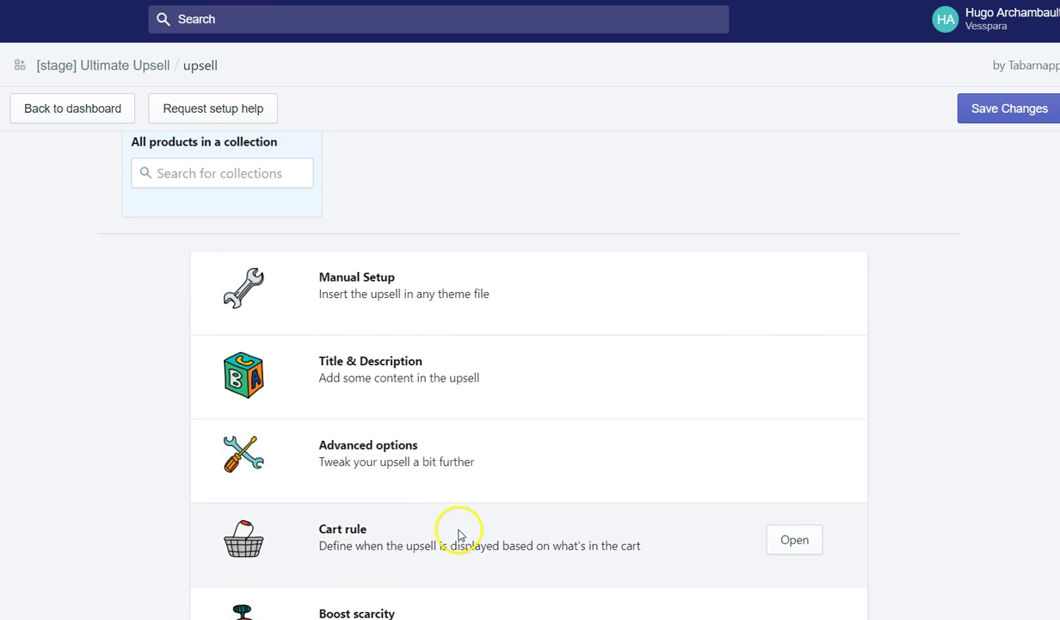
{"action": "scroll", "coordinate": [461, 525], "scroll_direction": "down", "scroll_amount": 1}
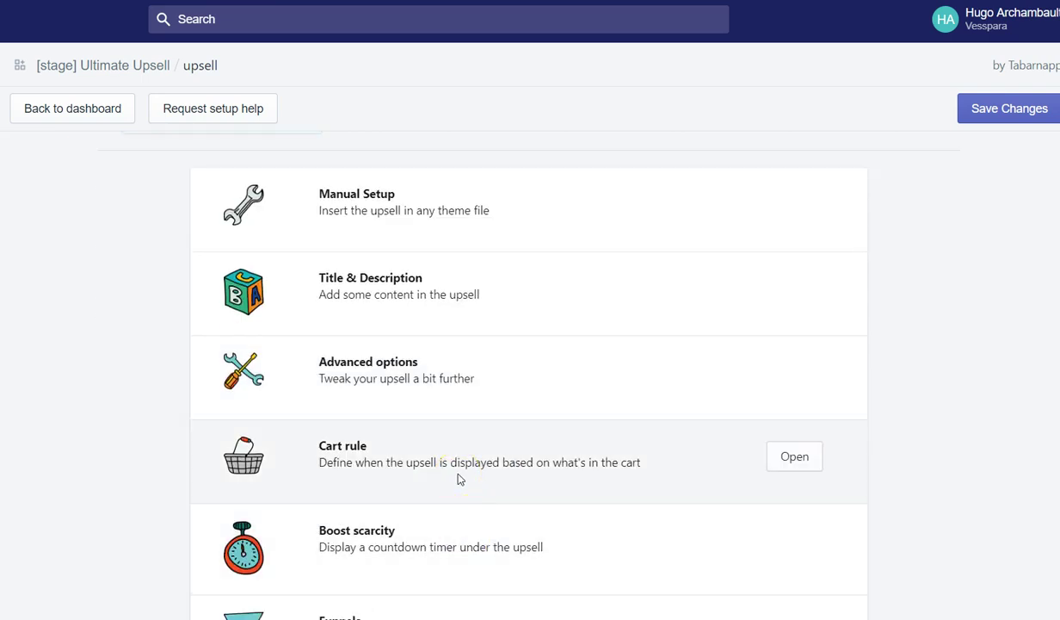
{"action": "scroll", "coordinate": [459, 448], "scroll_direction": "up", "scroll_amount": 3}
{"action": "scroll", "coordinate": [452, 465], "scroll_direction": "up", "scroll_amount": 3}
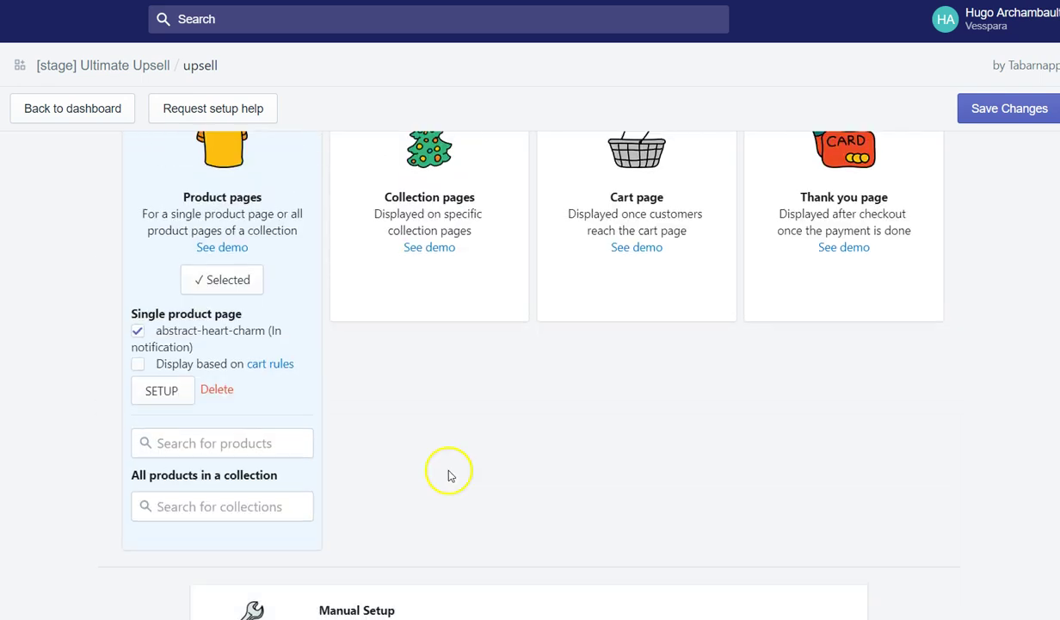
Open the Setup info dialog for the abstract-heart-charm product page.
{"action": "left_click", "coordinate": [296, 412]}
{"action": "left_click", "coordinate": [293, 402]}
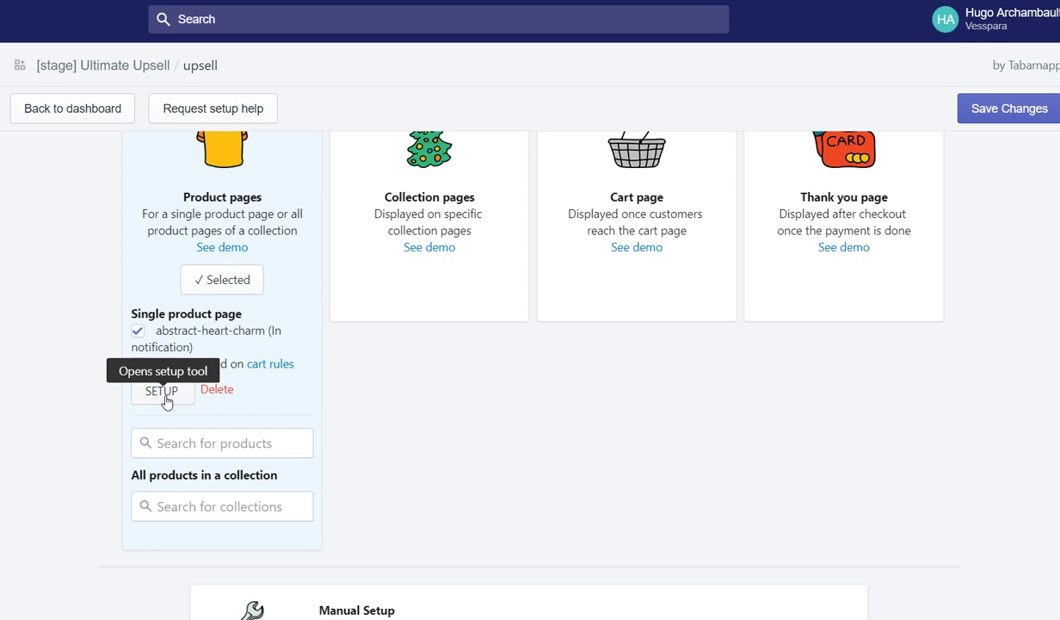
{"action": "left_click", "coordinate": [164, 391]}
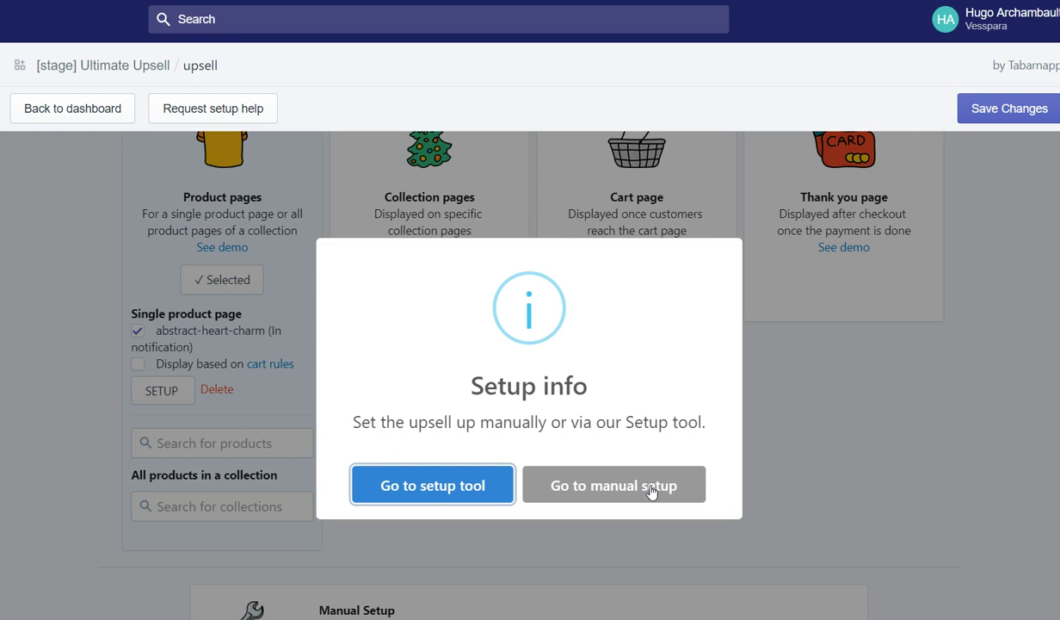
{"action": "left_click", "coordinate": [648, 487]}
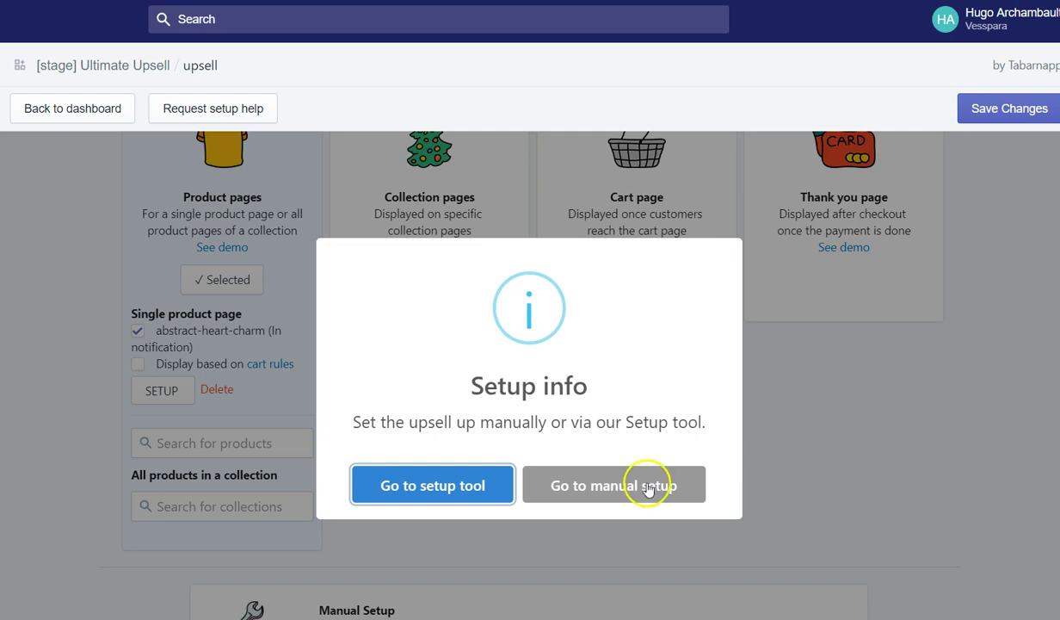
Open the setup tool preview and set the upsell animation to genie.
{"action": "left_click", "coordinate": [475, 485]}
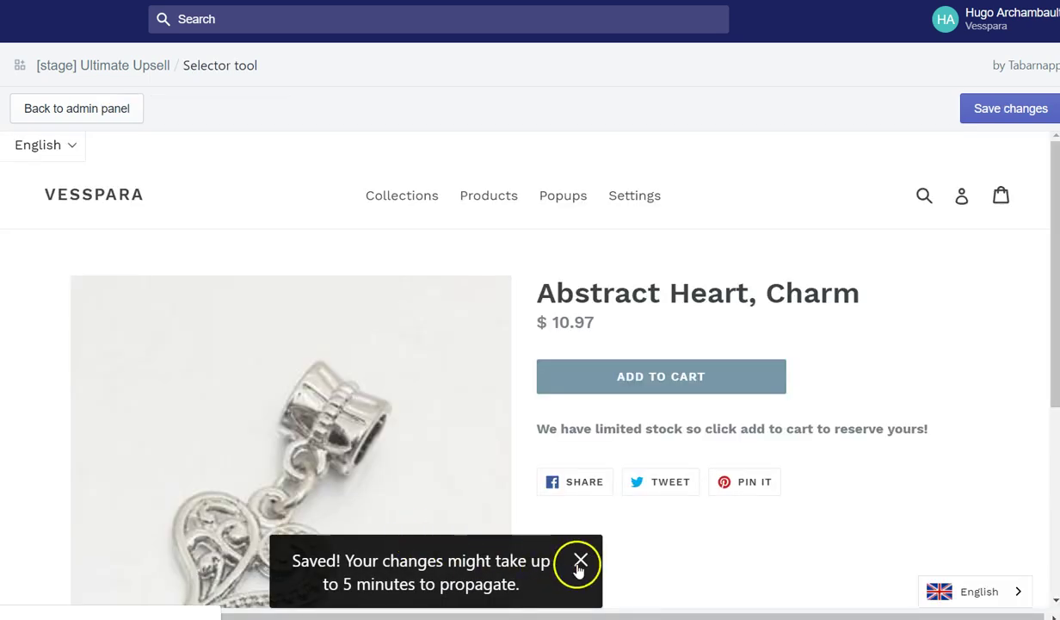
{"action": "left_click", "coordinate": [580, 560]}
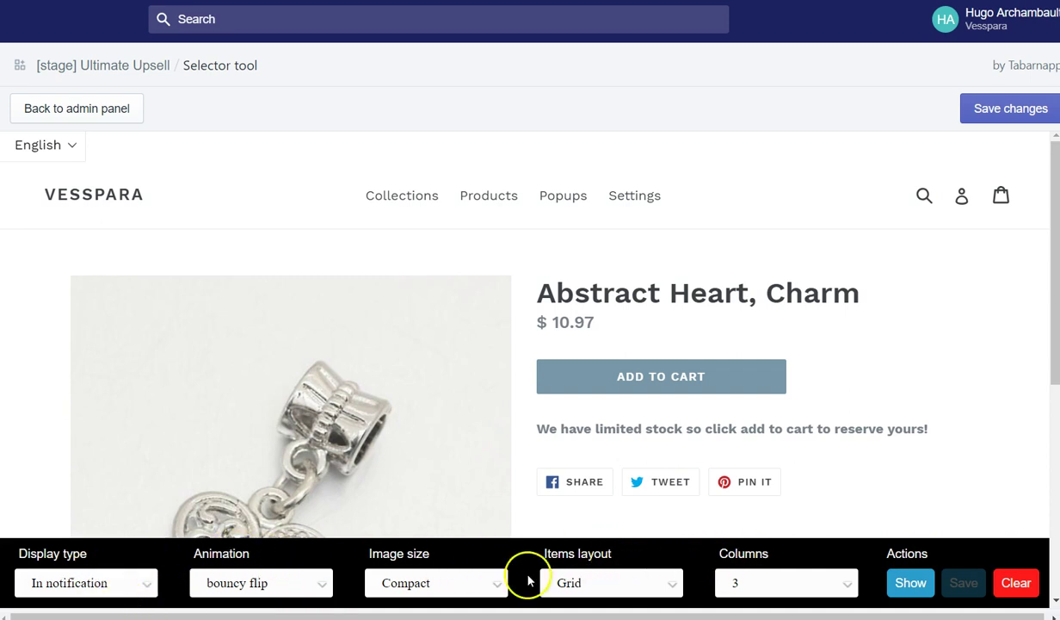
{"action": "left_click", "coordinate": [115, 587]}
{"action": "left_click", "coordinate": [224, 585]}
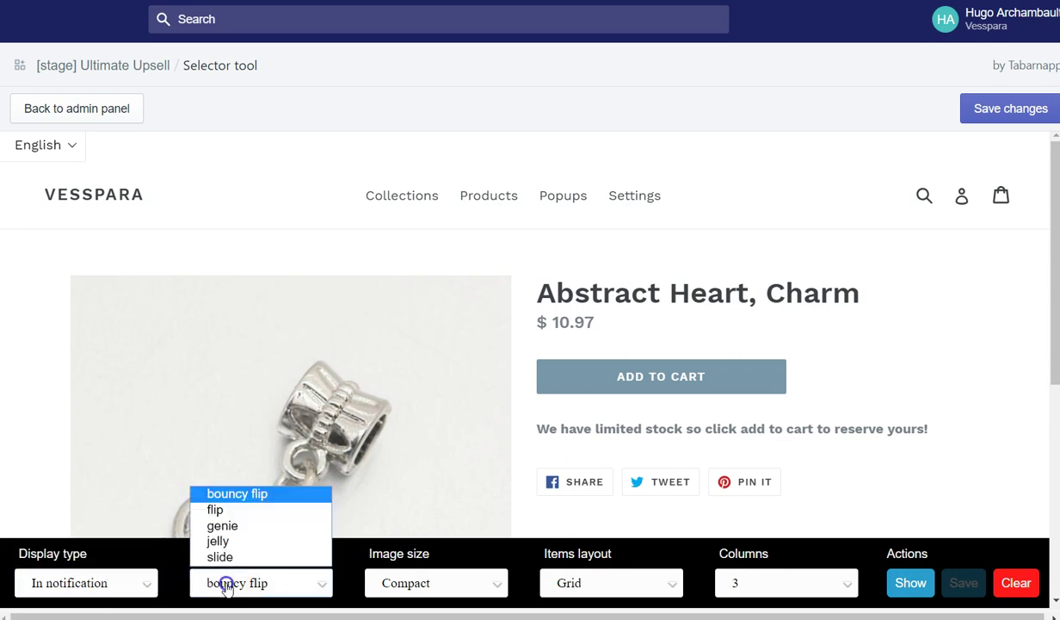
{"action": "left_click", "coordinate": [249, 528]}
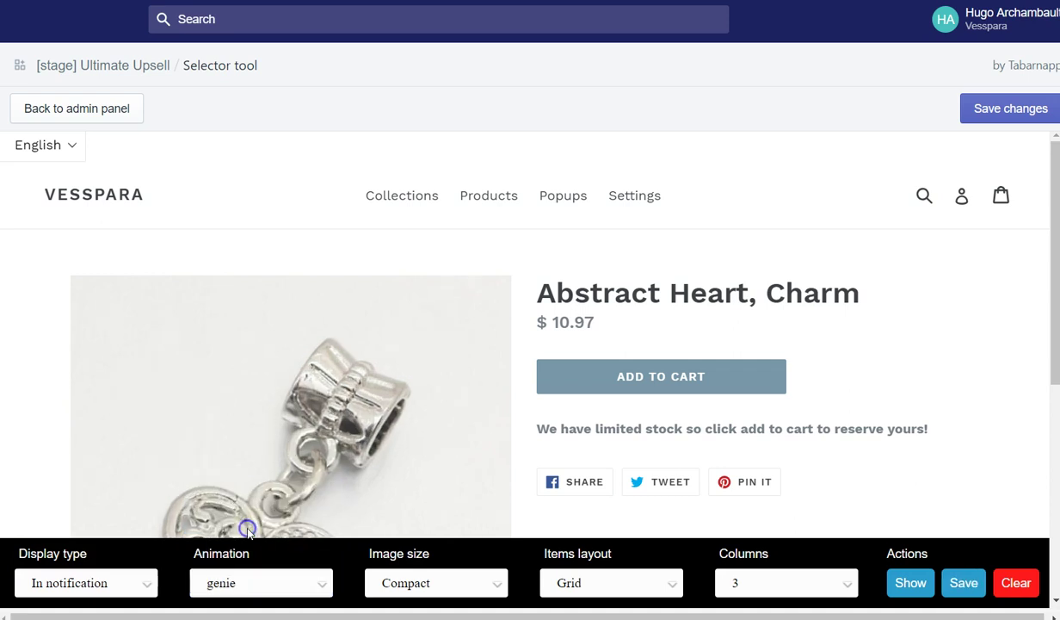
Show the upsell items in 2 columns, keeping the Grid layout.
{"action": "left_click", "coordinate": [806, 585]}
{"action": "left_click", "coordinate": [789, 542]}
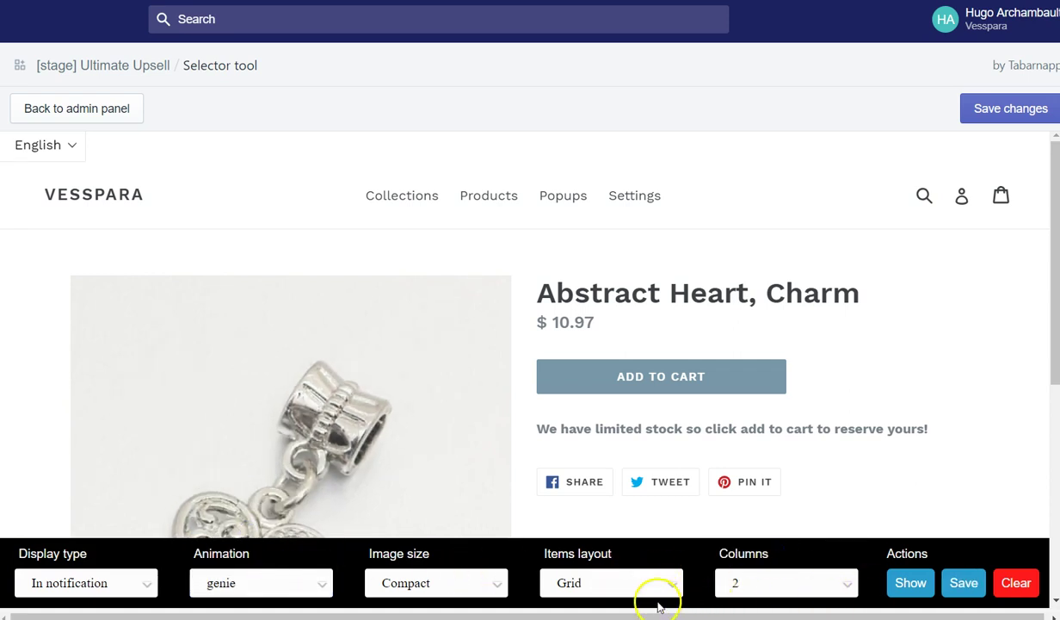
{"action": "left_click", "coordinate": [637, 594]}
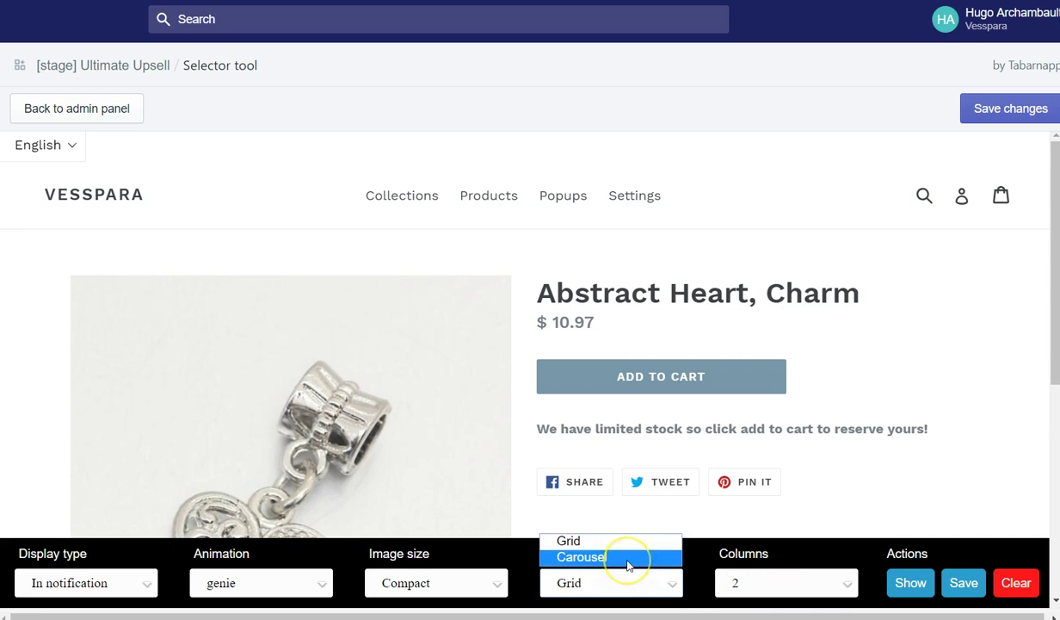
{"action": "left_click", "coordinate": [628, 586]}
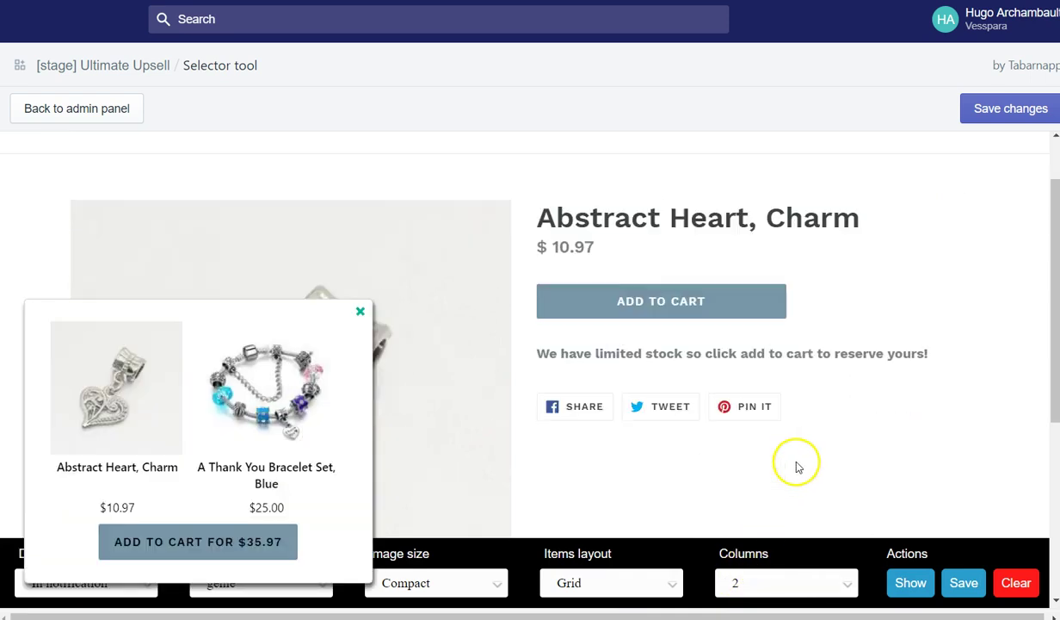
Set display type to Inside theme, placed below the product meta block.
{"action": "scroll", "coordinate": [798, 466], "scroll_direction": "down", "scroll_amount": 1}
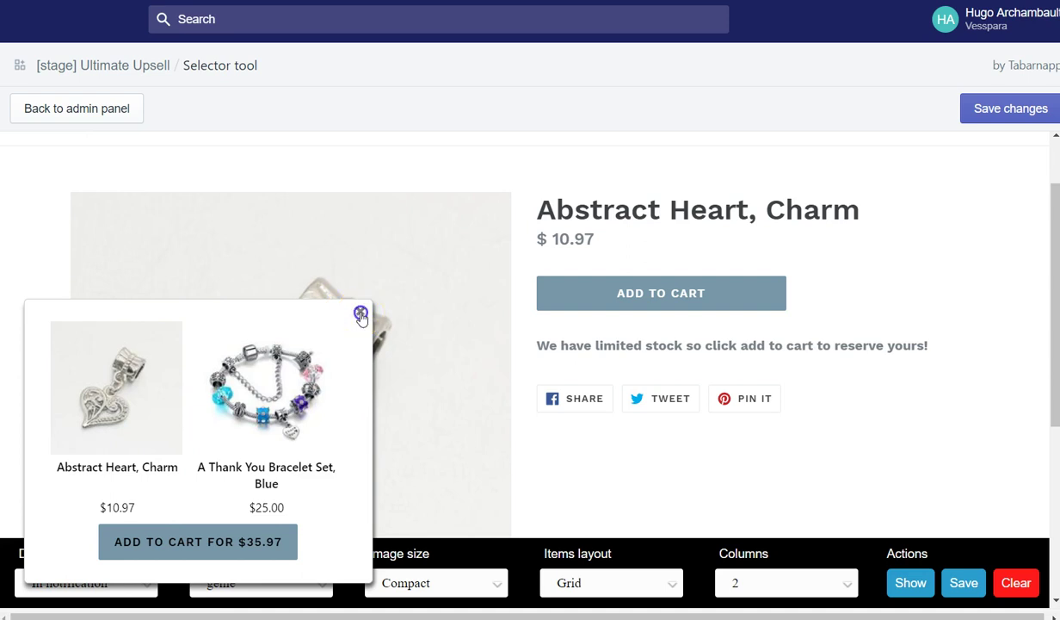
{"action": "left_click", "coordinate": [361, 313]}
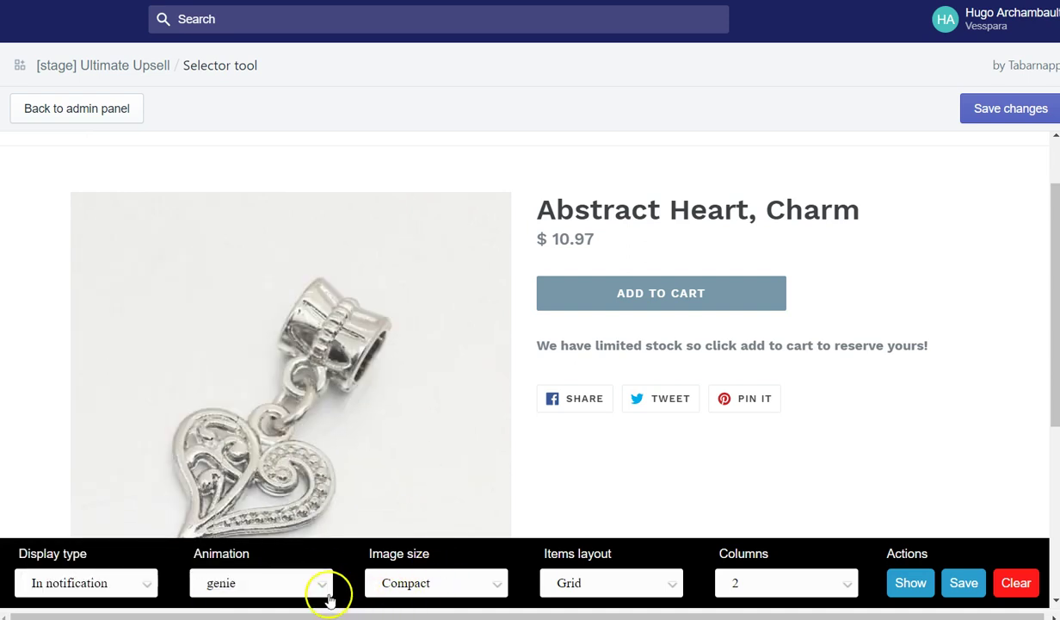
{"action": "scroll", "coordinate": [287, 594], "scroll_direction": "down", "scroll_amount": 1}
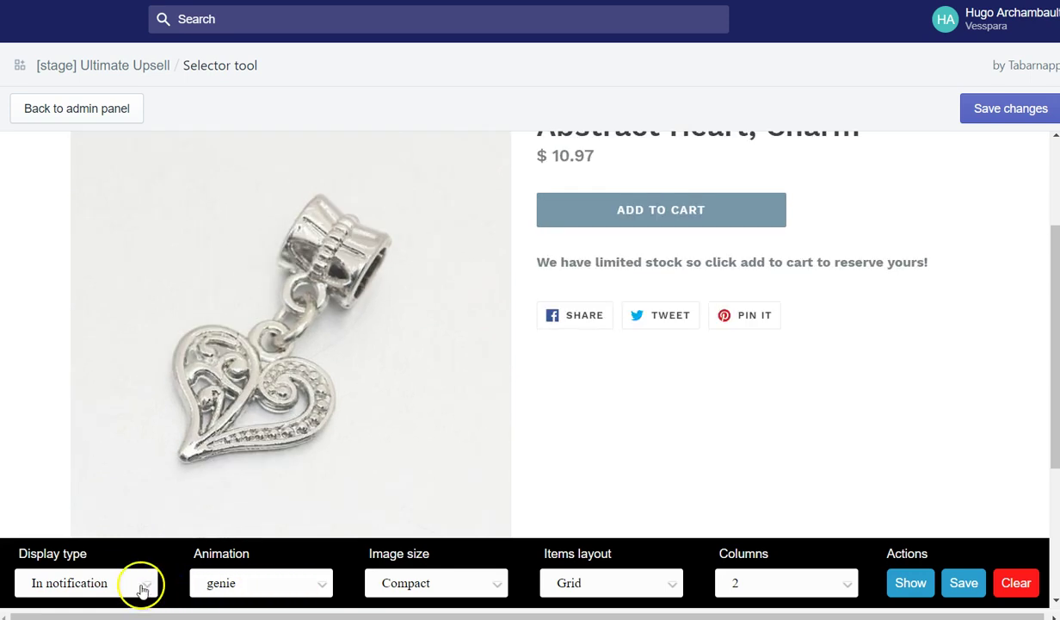
{"action": "left_click", "coordinate": [93, 585]}
{"action": "left_click", "coordinate": [95, 541]}
{"action": "left_click", "coordinate": [282, 565]}
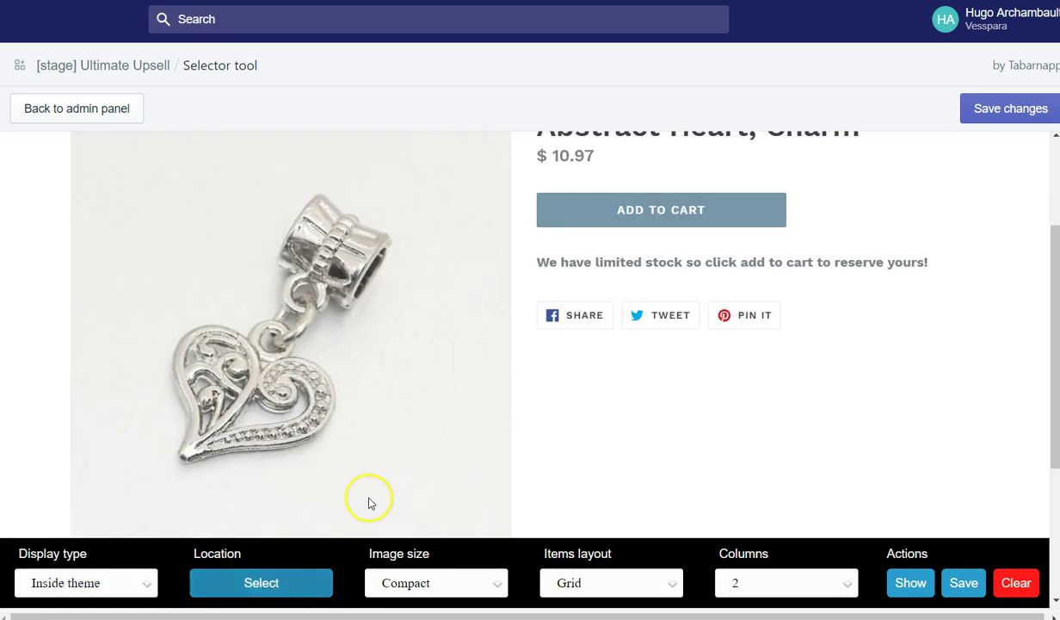
{"action": "left_click", "coordinate": [856, 296]}
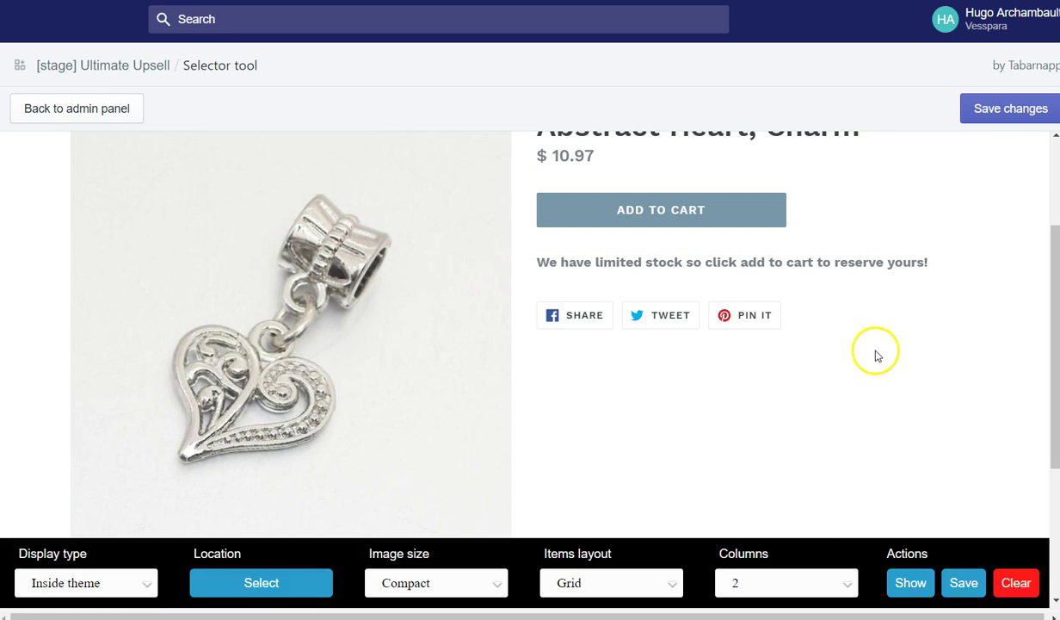
Save the upsell placement and go back to the admin panel.
{"action": "scroll", "coordinate": [877, 354], "scroll_direction": "down", "scroll_amount": 3}
{"action": "scroll", "coordinate": [876, 353], "scroll_direction": "up", "scroll_amount": 5}
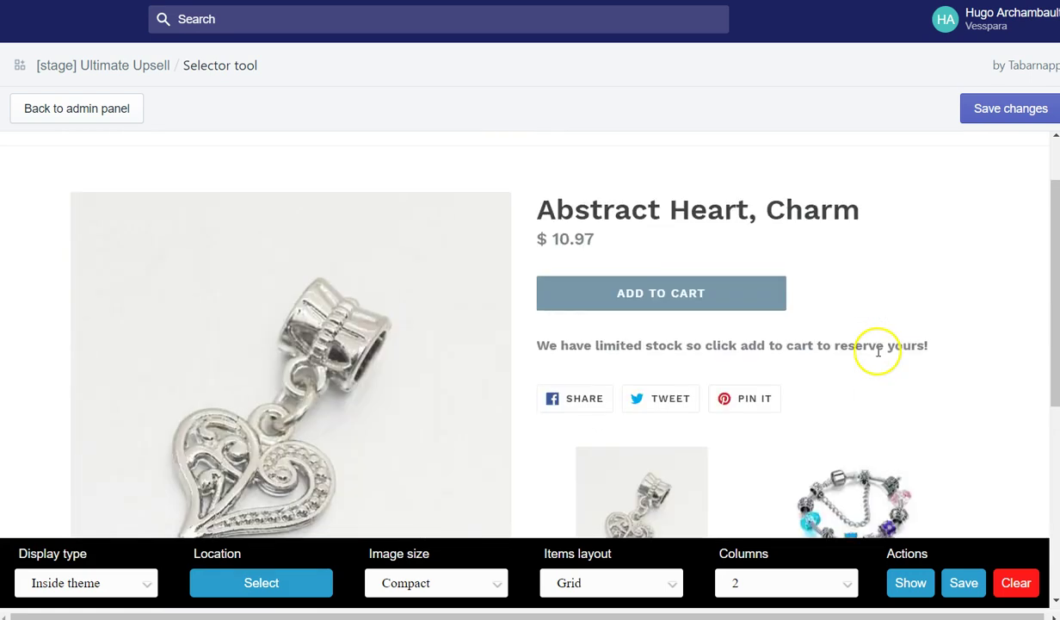
{"action": "scroll", "coordinate": [878, 355], "scroll_direction": "down", "scroll_amount": 1}
{"action": "scroll", "coordinate": [880, 355], "scroll_direction": "down", "scroll_amount": 2}
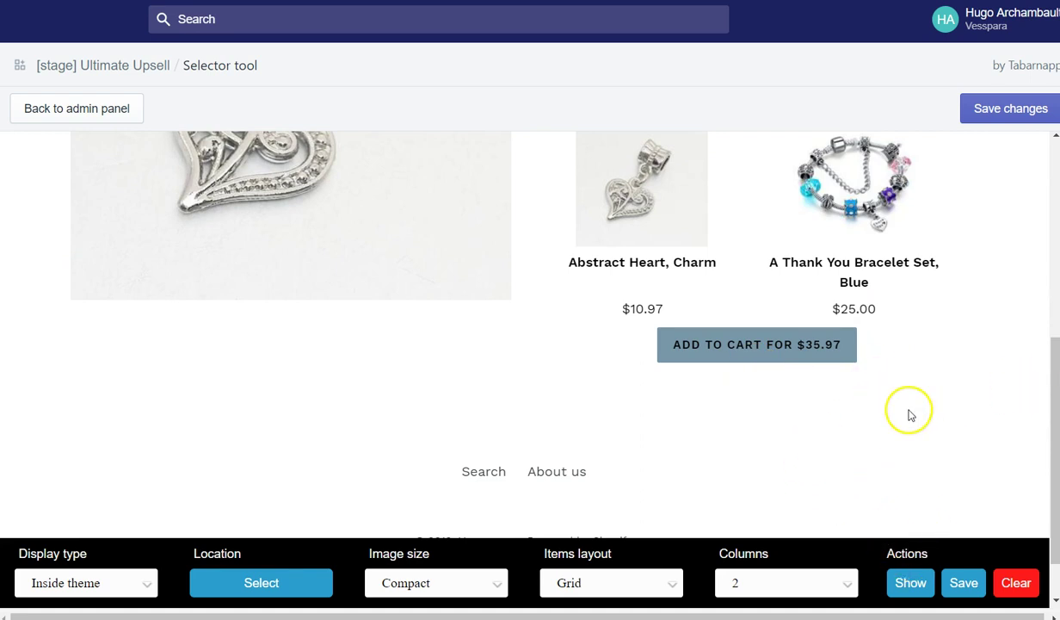
{"action": "left_click", "coordinate": [963, 583]}
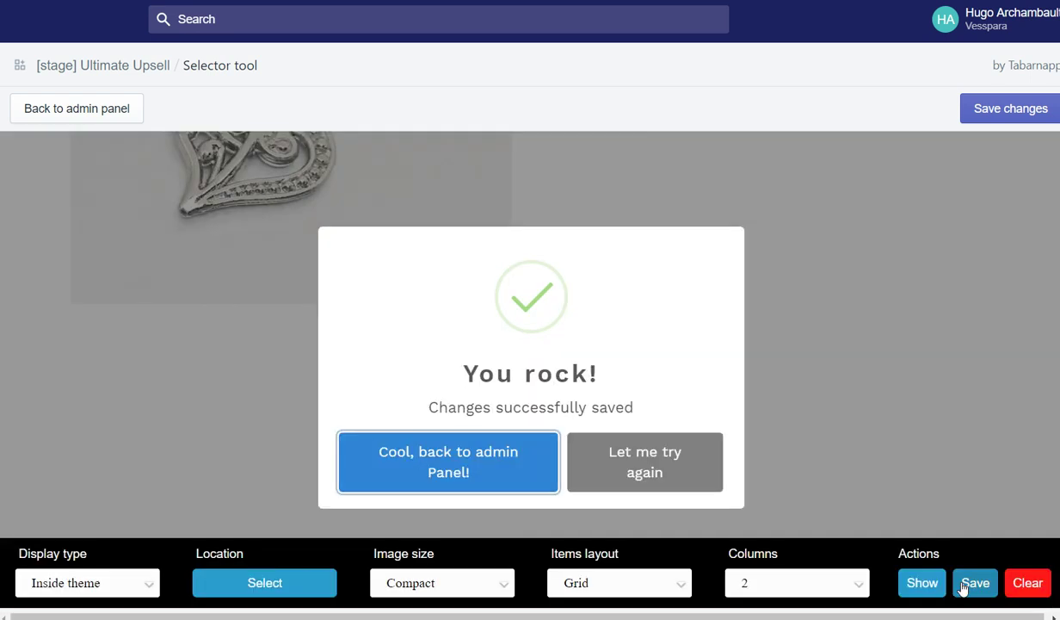
{"action": "left_click", "coordinate": [635, 472]}
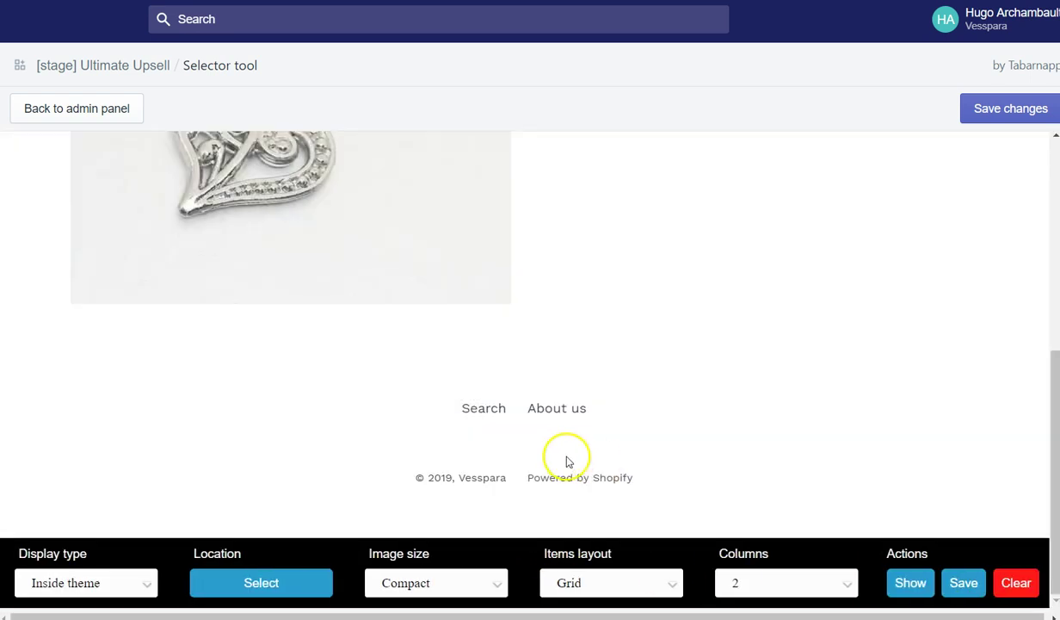
{"action": "left_click", "coordinate": [86, 110]}
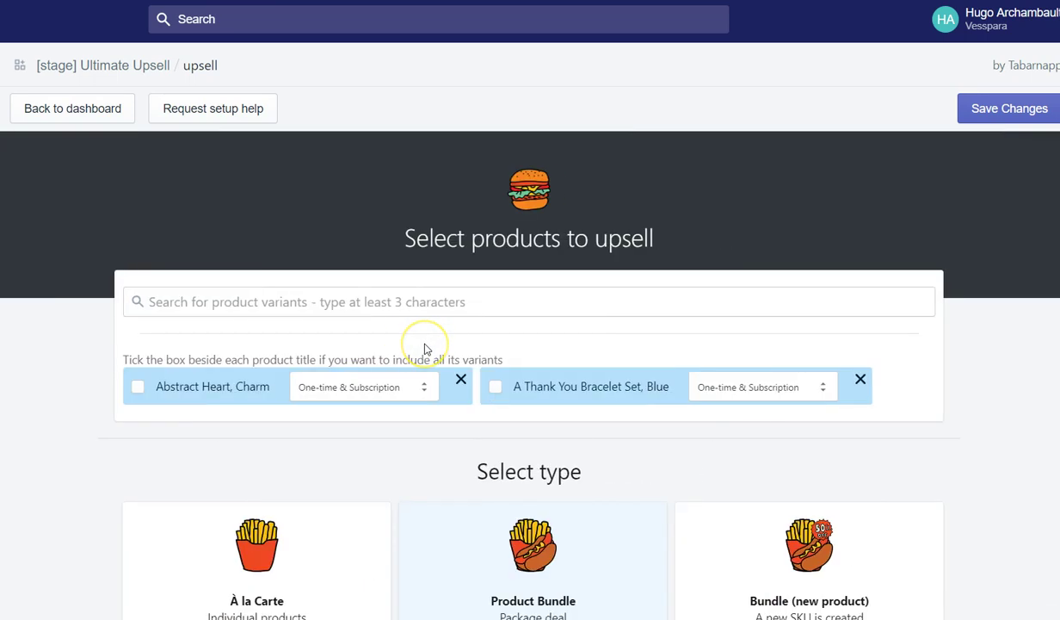
Name the upsell internally 'bundle Abstract Heart'.
{"action": "scroll", "coordinate": [424, 349], "scroll_direction": "down", "scroll_amount": 3}
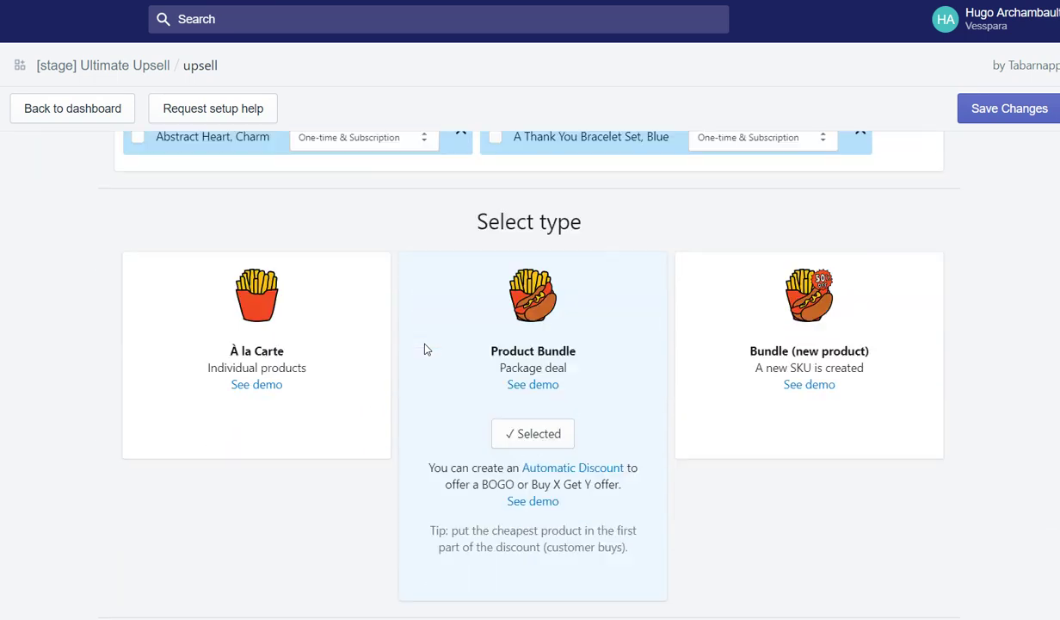
{"action": "scroll", "coordinate": [425, 349], "scroll_direction": "down", "scroll_amount": 7}
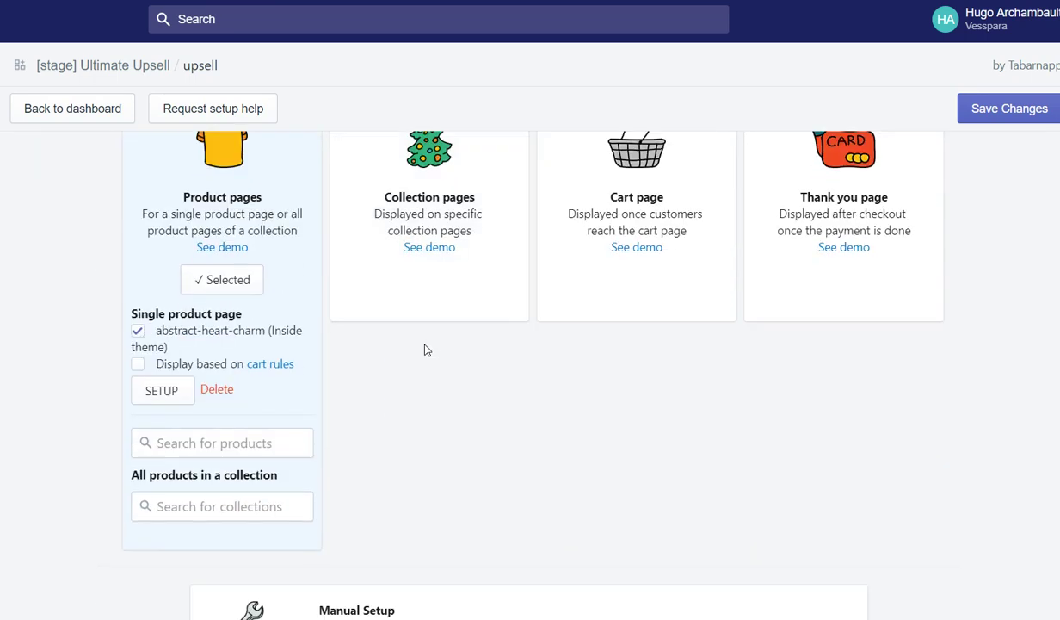
{"action": "scroll", "coordinate": [224, 308], "scroll_direction": "up", "scroll_amount": 1}
{"action": "scroll", "coordinate": [307, 426], "scroll_direction": "down", "scroll_amount": 2}
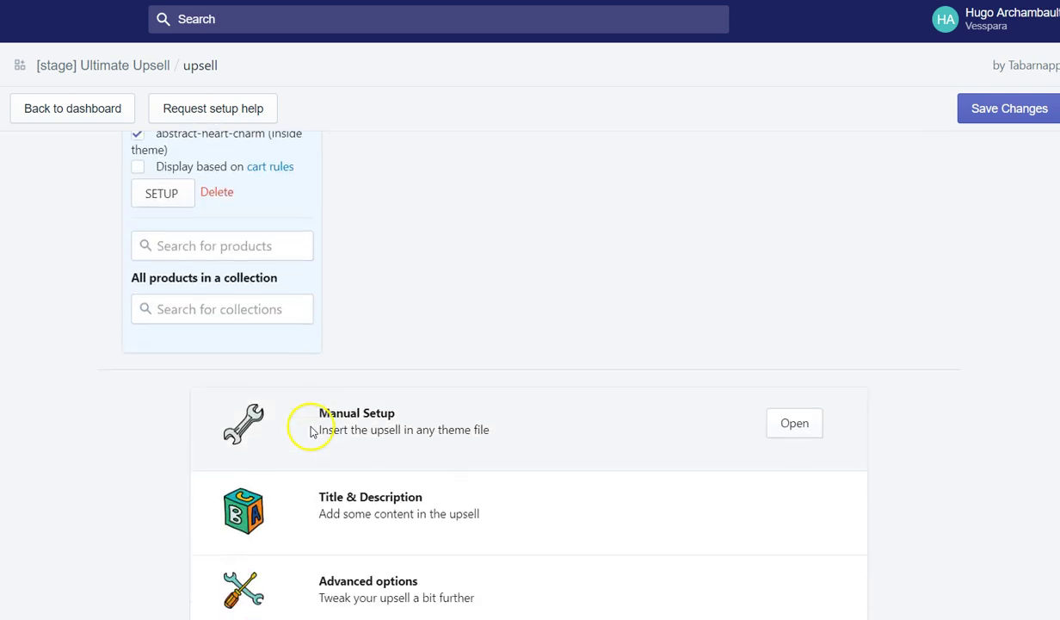
{"action": "scroll", "coordinate": [310, 426], "scroll_direction": "down", "scroll_amount": 2}
{"action": "left_click", "coordinate": [787, 372]}
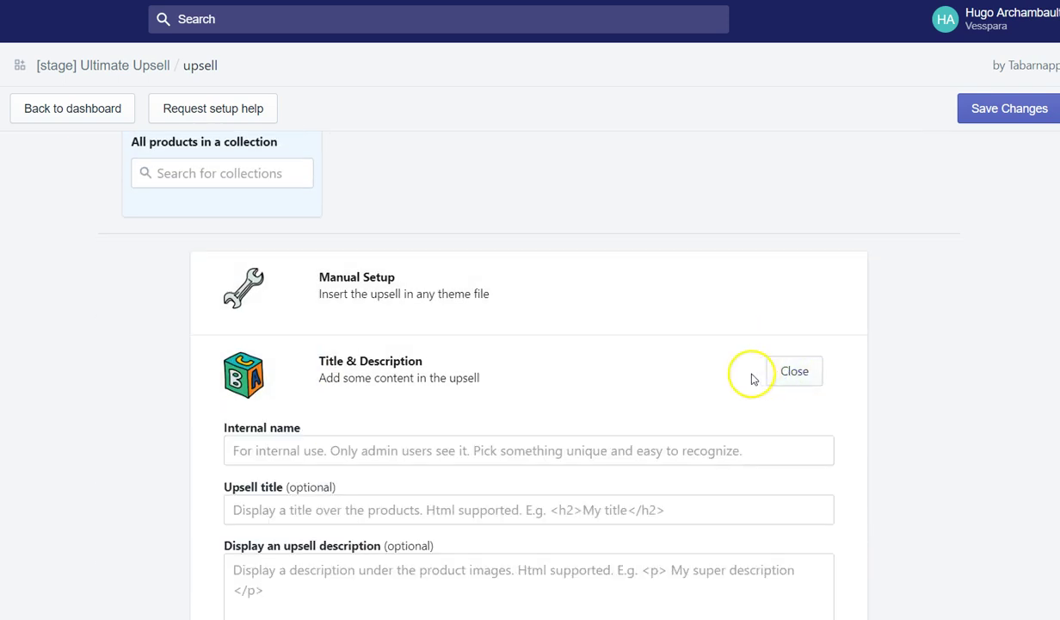
{"action": "left_click", "coordinate": [551, 453]}
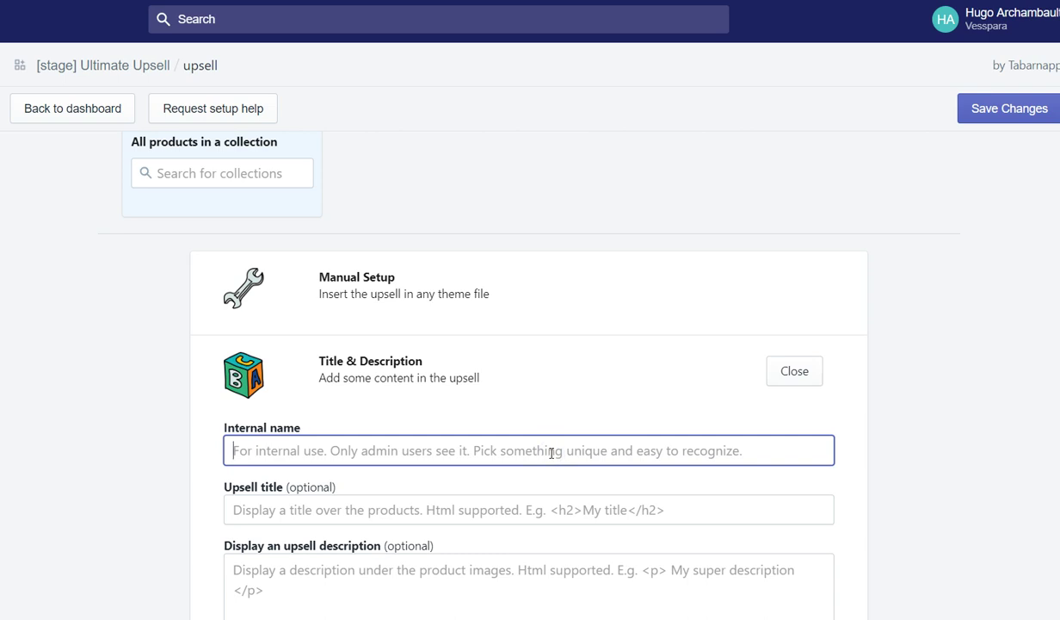
{"action": "type", "text": "Get the bundle"}
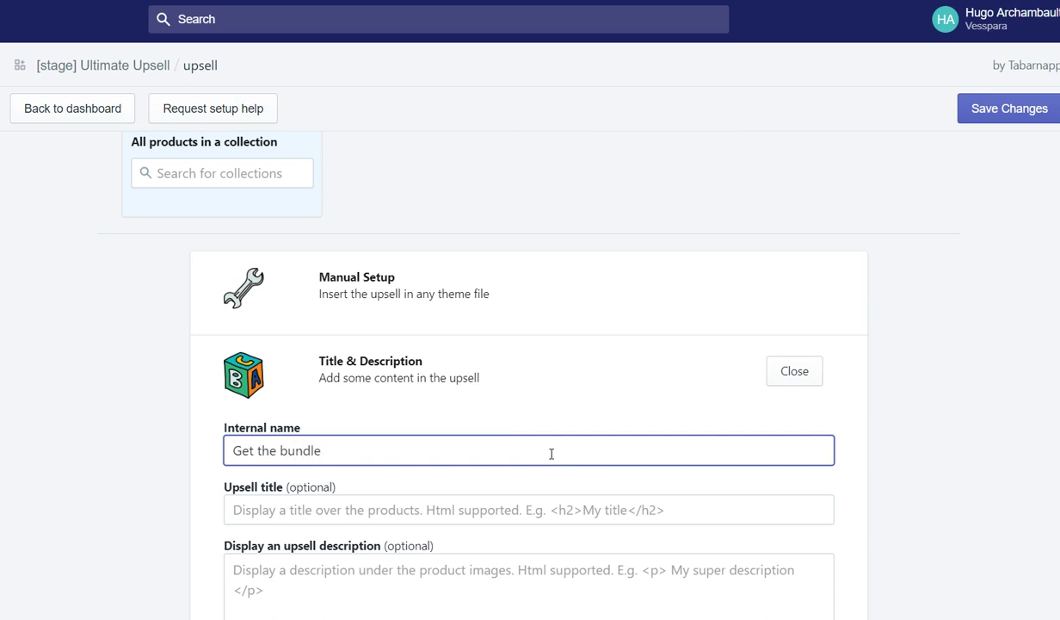
{"action": "triple_click", "coordinate": [528, 453]}
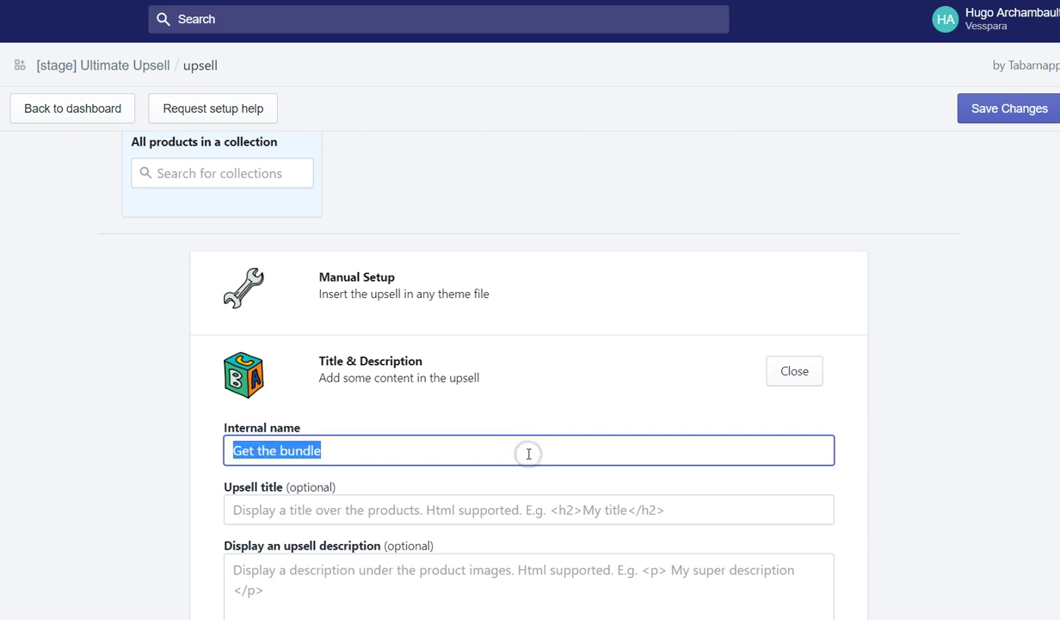
{"action": "type", "text": "bundle Abstract Heart"}
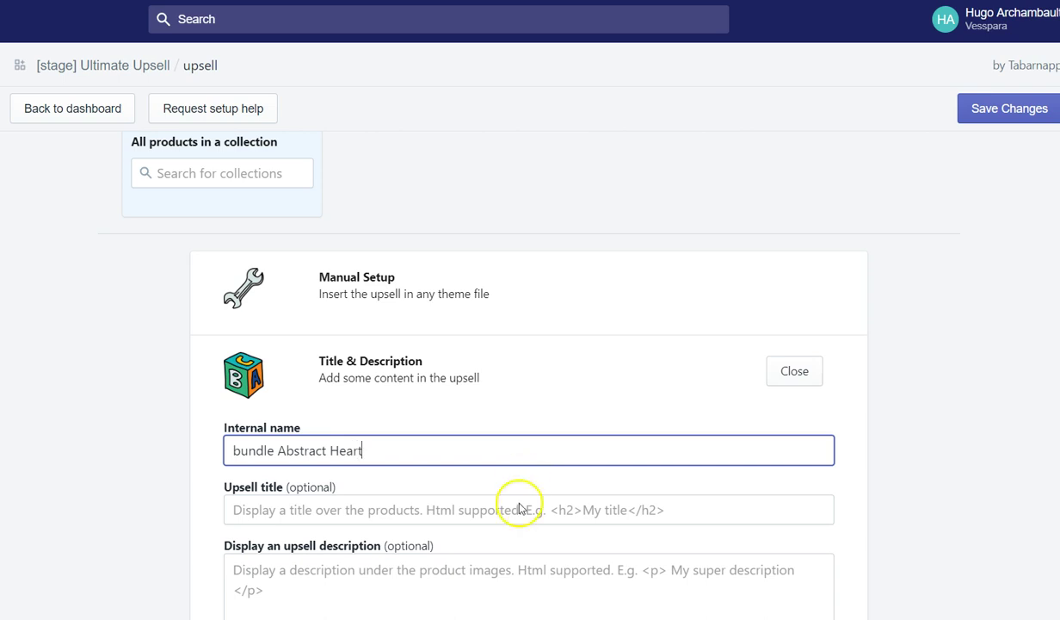
Enter the upsell title <h3>GET THE BUNDLE</h3>, correcting typos.
{"action": "left_click", "coordinate": [519, 510]}
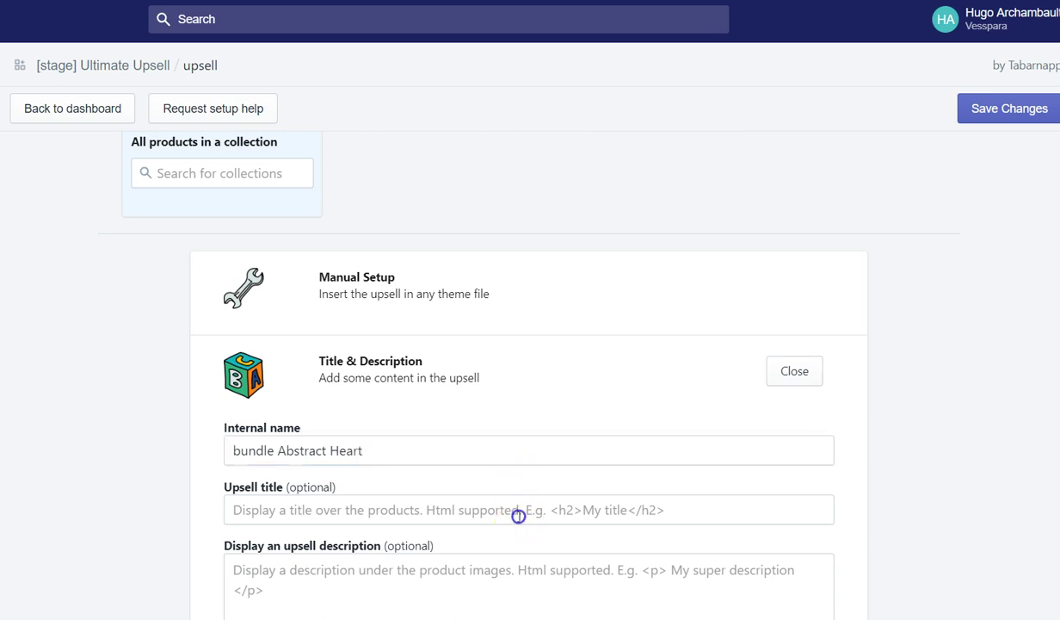
{"action": "type", "text": "<h3>"}
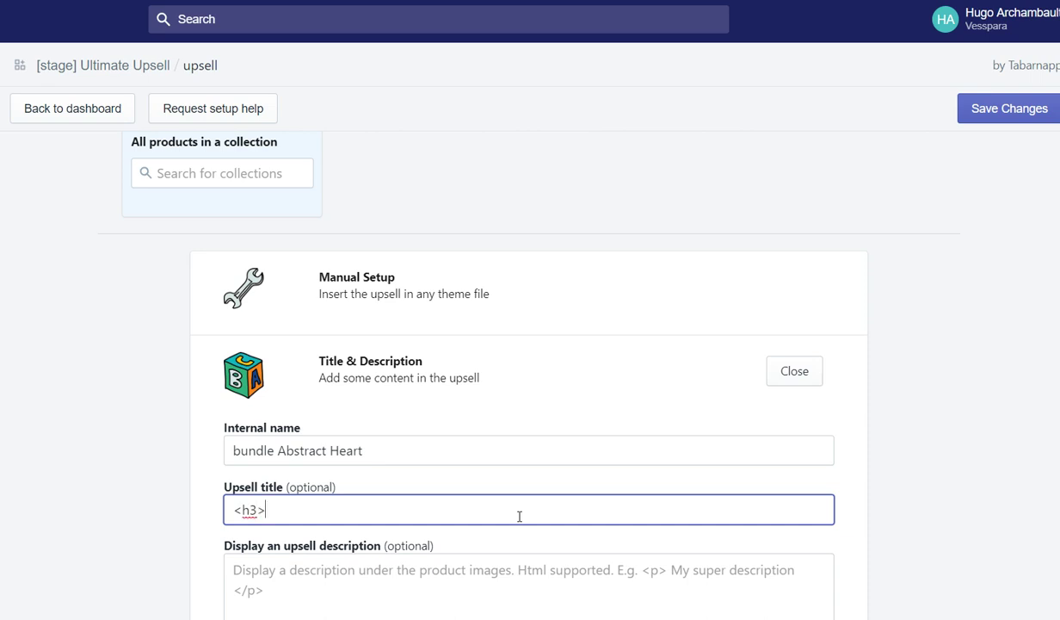
{"action": "type", "text": "Get"}
{"action": "key", "text": "BackSpace"}
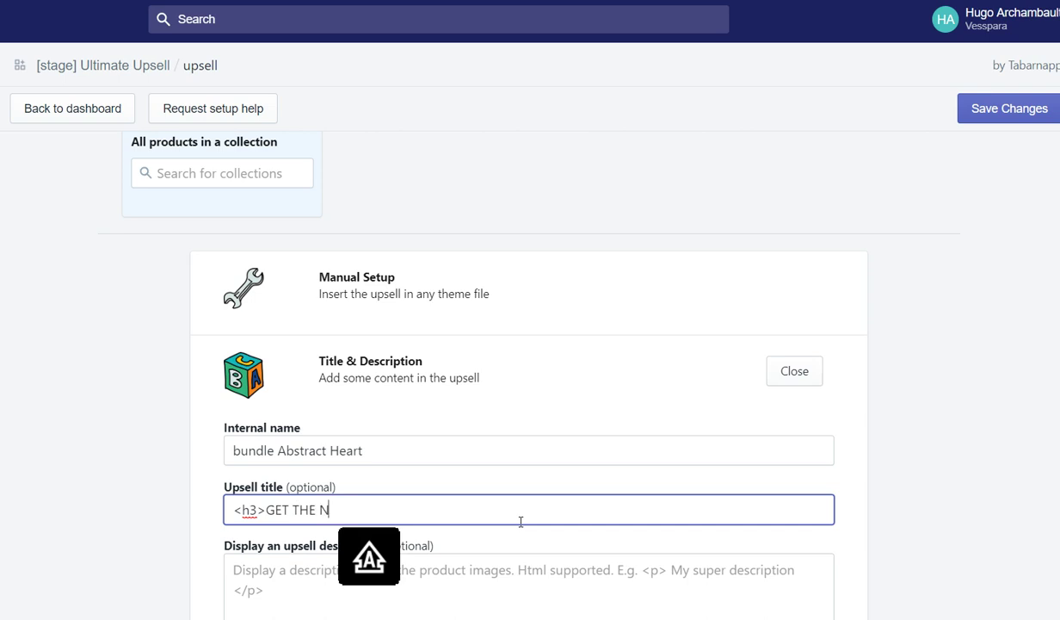
{"action": "key", "text": "BackSpace"}
{"action": "type", "text": "BUNDLE<"}
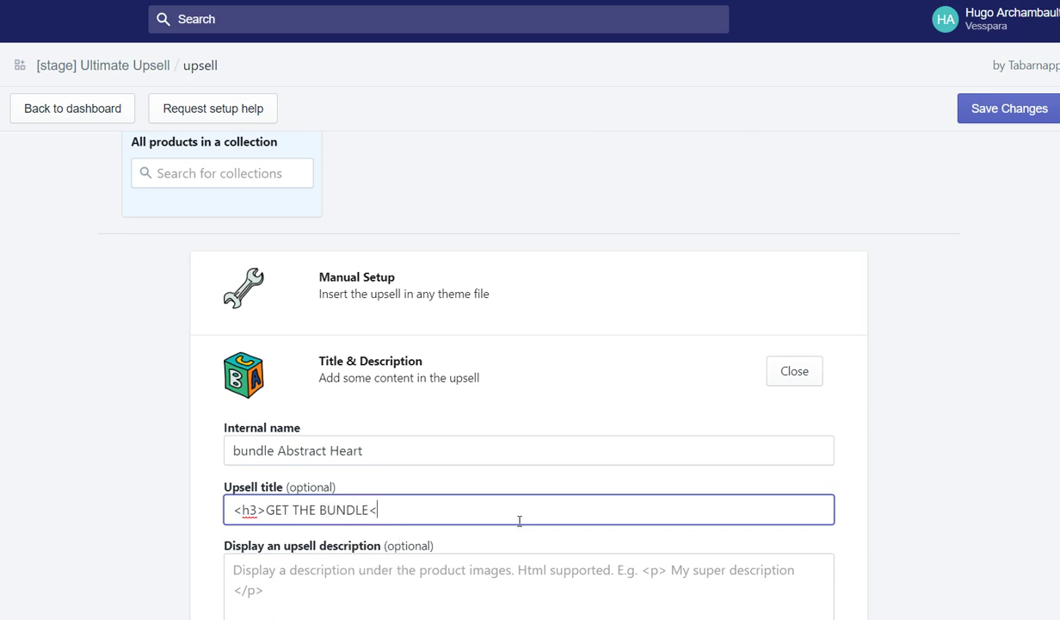
{"action": "key", "text": "Caps_Lock"}
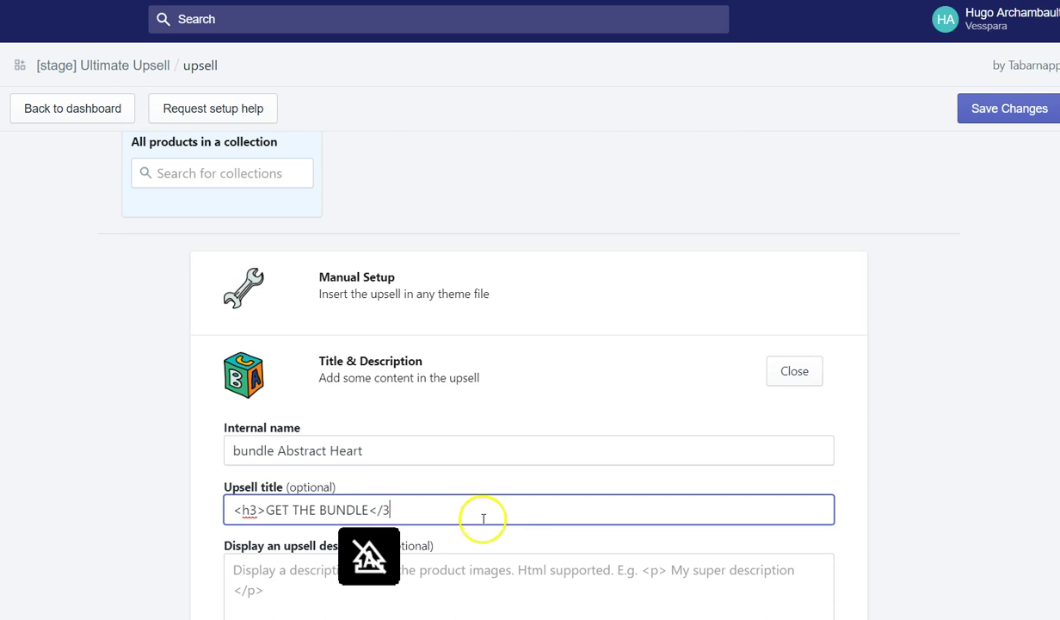
{"action": "key", "text": "BackSpace"}
{"action": "type", "text": "h3>"}
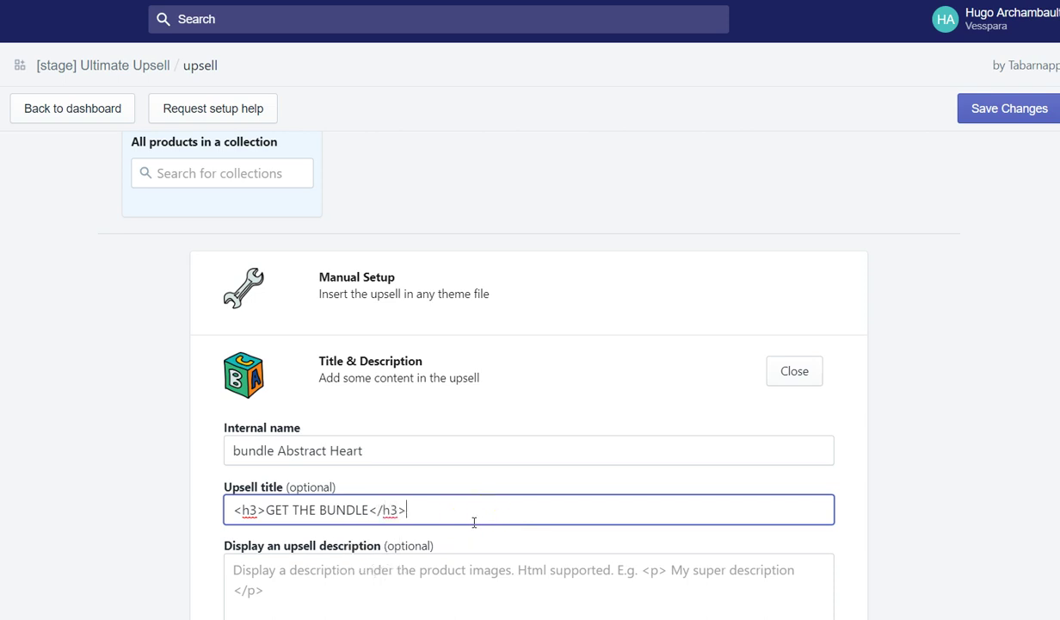
{"action": "left_click", "coordinate": [387, 575]}
Enter 'Get 50% off on a thank you bracelet when you buy the bundle.' as the upsell description.
{"action": "scroll", "coordinate": [499, 516], "scroll_direction": "down", "scroll_amount": 1}
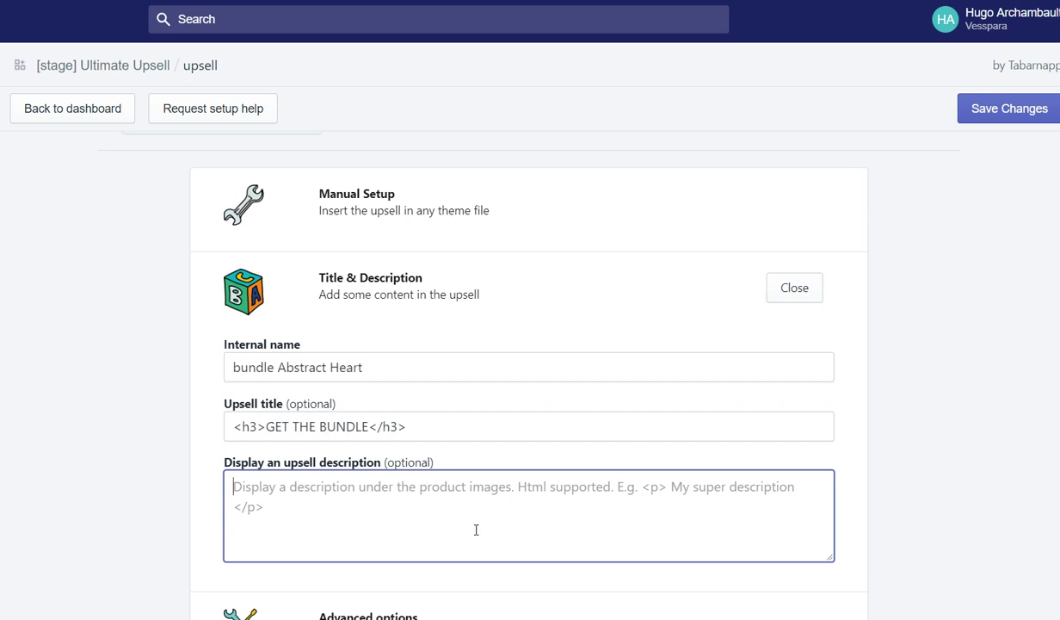
{"action": "left_click", "coordinate": [478, 536]}
{"action": "type", "text": "G"}
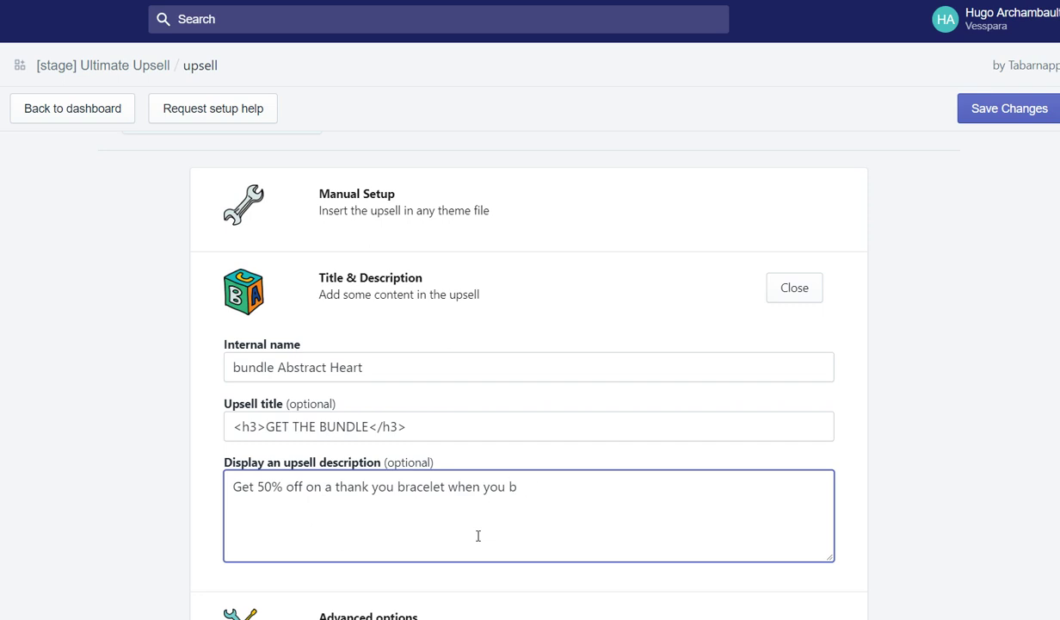
{"action": "type", "text": "the bundle."}
Copy the upsell's embed snippet from Manual Setup.
{"action": "scroll", "coordinate": [560, 357], "scroll_direction": "down", "scroll_amount": 4}
{"action": "scroll", "coordinate": [556, 359], "scroll_direction": "down", "scroll_amount": 2}
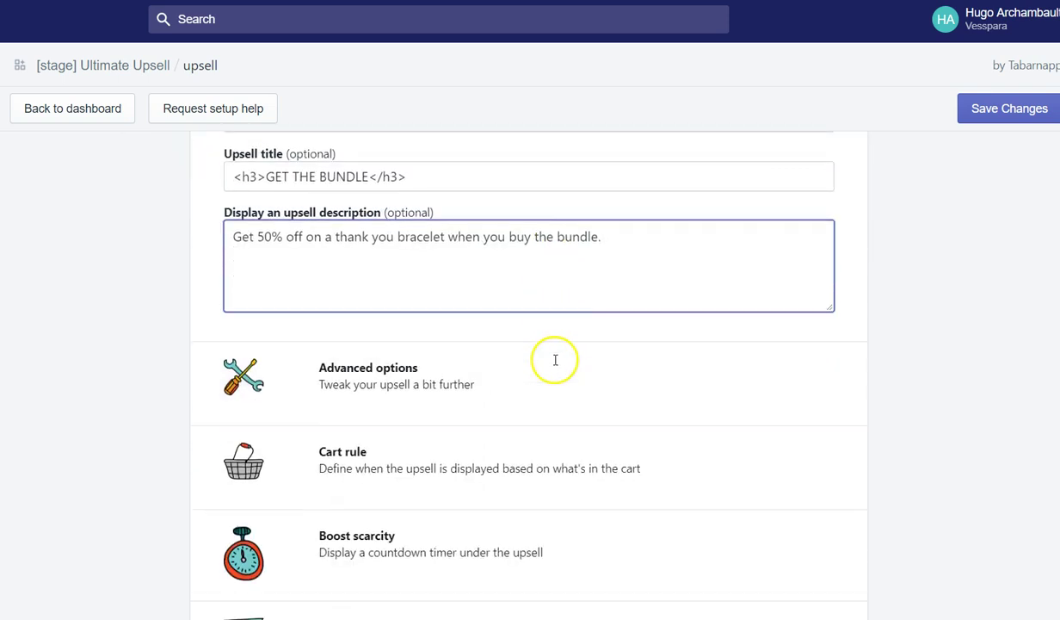
{"action": "scroll", "coordinate": [598, 431], "scroll_direction": "down", "scroll_amount": 5}
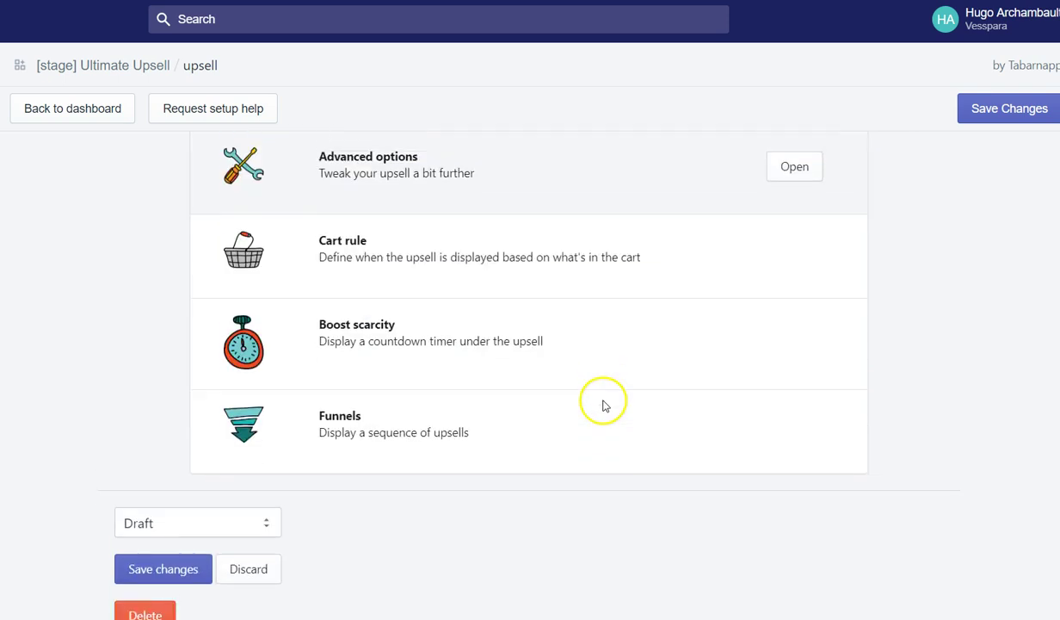
{"action": "scroll", "coordinate": [605, 406], "scroll_direction": "up", "scroll_amount": 6}
{"action": "scroll", "coordinate": [603, 404], "scroll_direction": "up", "scroll_amount": 3}
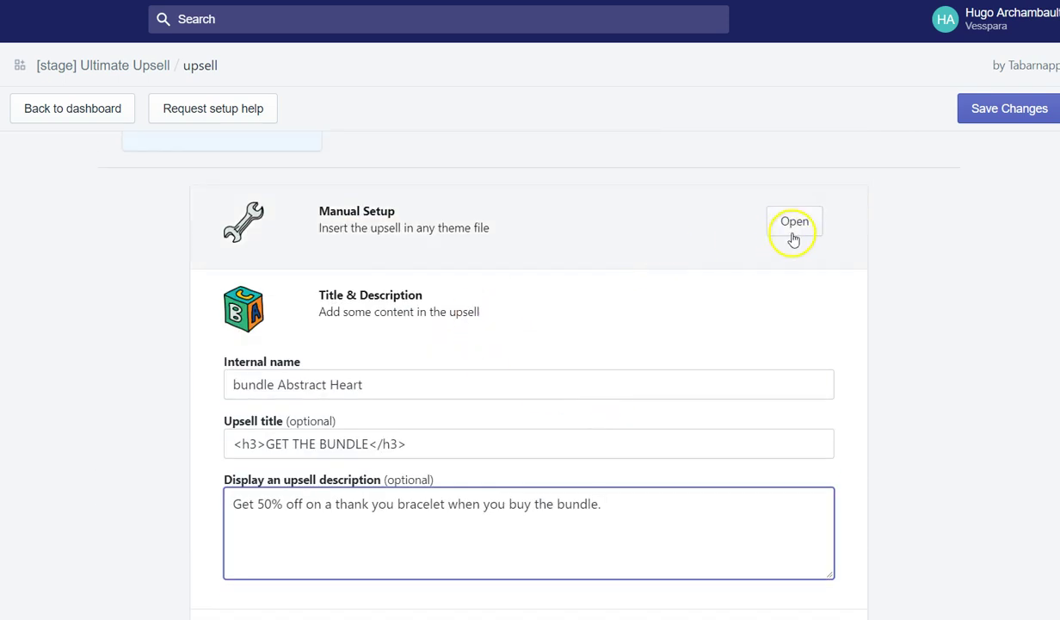
{"action": "left_click", "coordinate": [788, 224]}
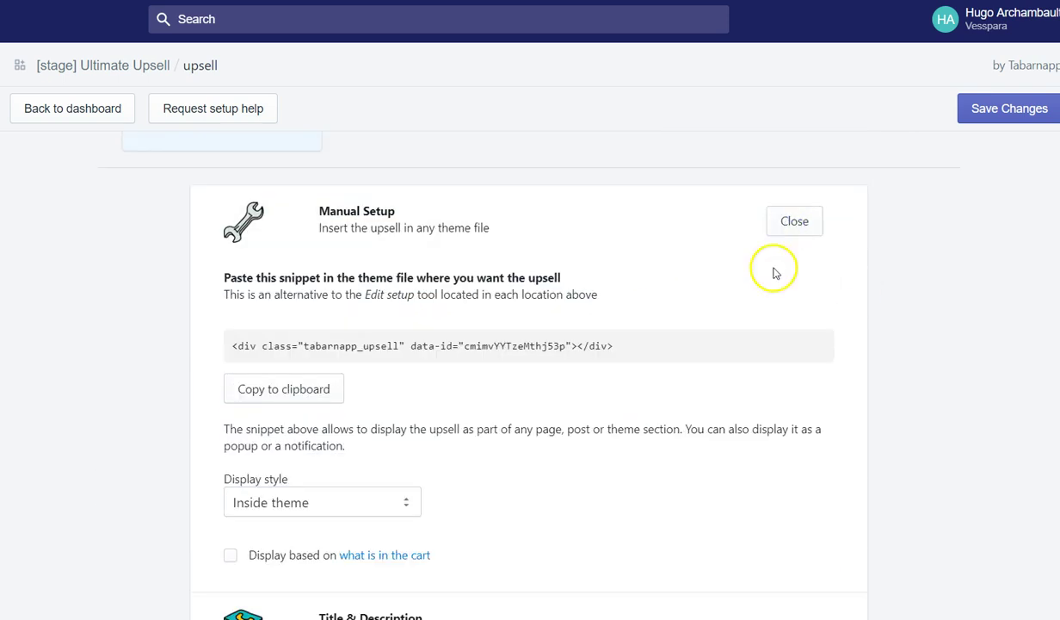
{"action": "left_click", "coordinate": [289, 388]}
{"action": "left_click", "coordinate": [353, 347]}
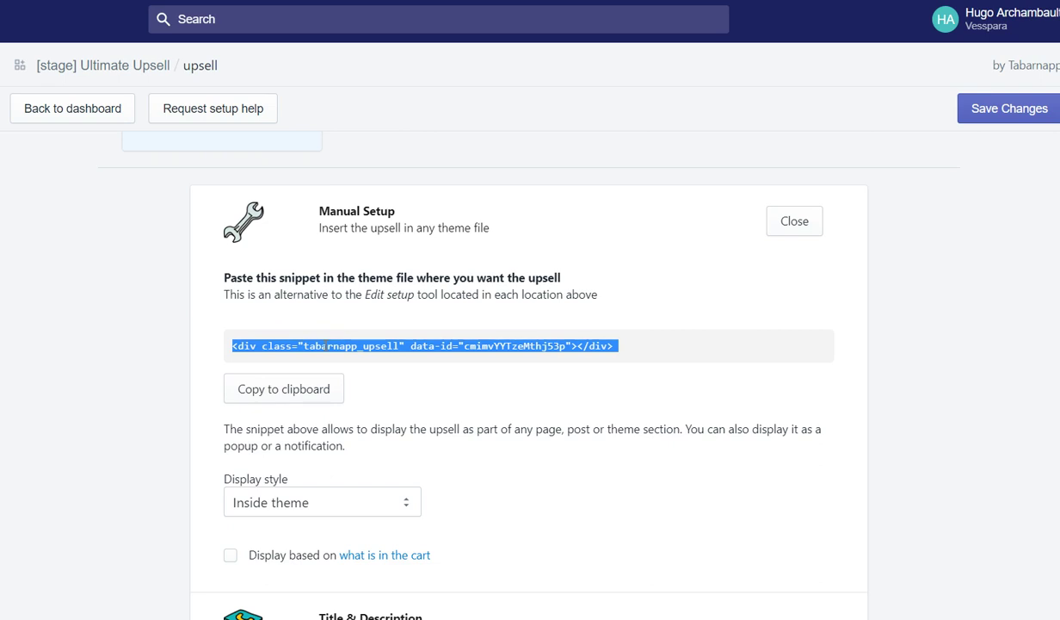
Save the upsell, set its status to Published, and save again.
{"action": "scroll", "coordinate": [474, 367], "scroll_direction": "down", "scroll_amount": 1}
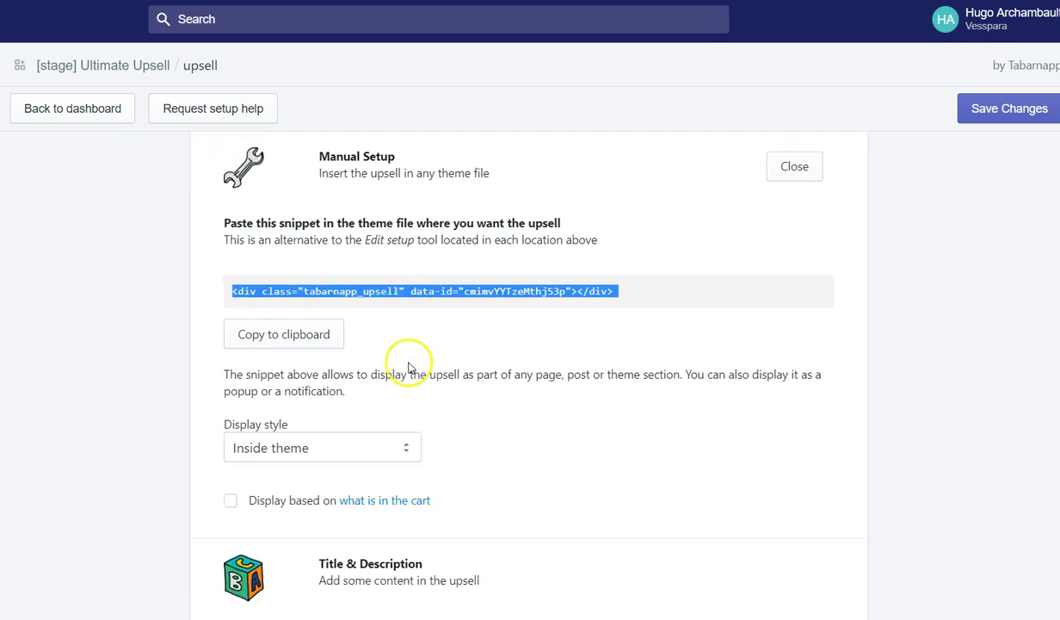
{"action": "scroll", "coordinate": [492, 319], "scroll_direction": "down", "scroll_amount": 1}
{"action": "scroll", "coordinate": [534, 319], "scroll_direction": "down", "scroll_amount": 1}
{"action": "scroll", "coordinate": [519, 326], "scroll_direction": "down", "scroll_amount": 2}
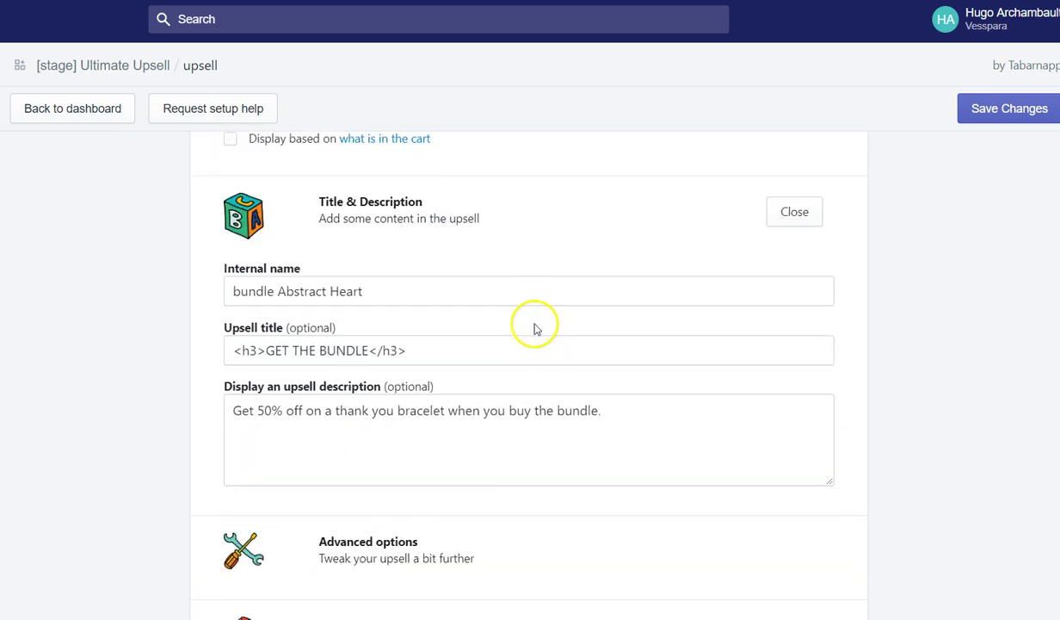
{"action": "scroll", "coordinate": [534, 327], "scroll_direction": "down", "scroll_amount": 3}
{"action": "scroll", "coordinate": [535, 328], "scroll_direction": "down", "scroll_amount": 2}
{"action": "left_click", "coordinate": [200, 549]}
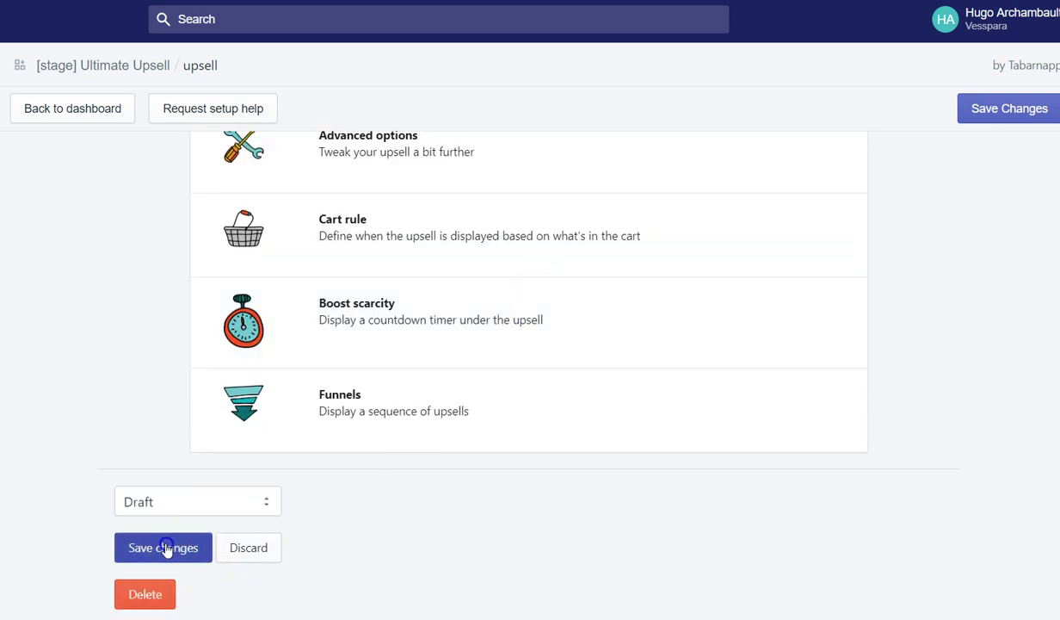
{"action": "left_click", "coordinate": [219, 511]}
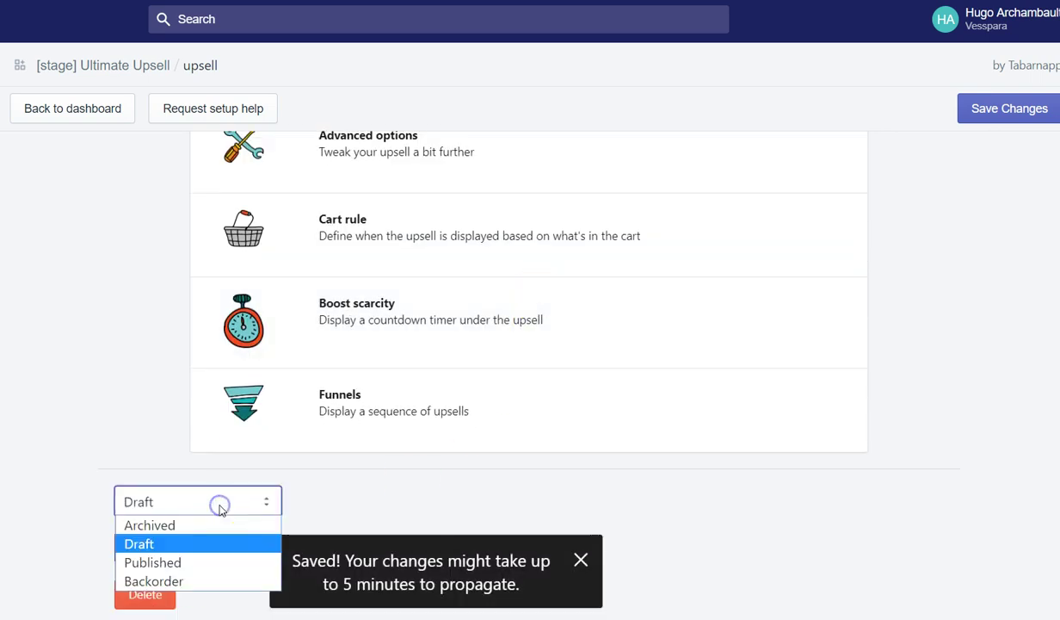
{"action": "left_click", "coordinate": [212, 561]}
{"action": "left_click", "coordinate": [165, 555]}
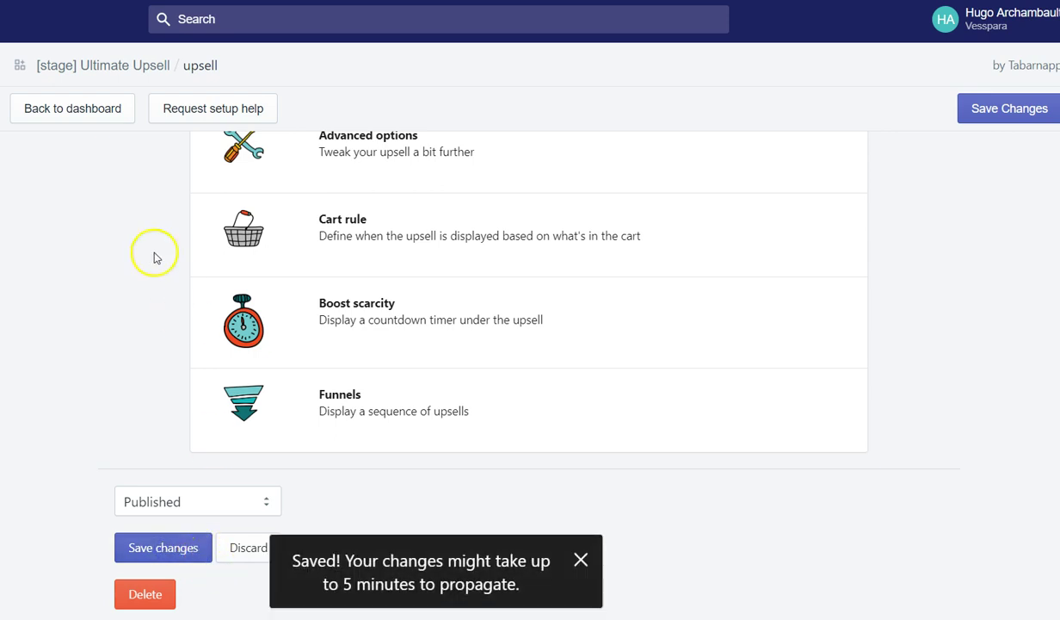
Return to the Ultimate Upsell dashboard.
{"action": "left_click", "coordinate": [82, 117]}
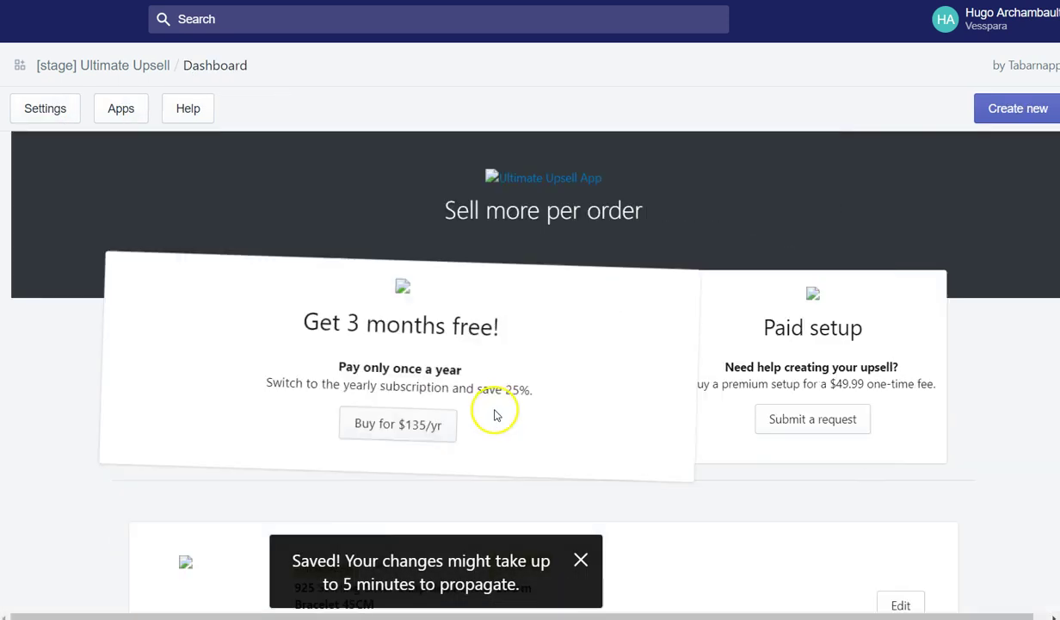
{"action": "scroll", "coordinate": [494, 410], "scroll_direction": "down", "scroll_amount": 10}
{"action": "scroll", "coordinate": [494, 407], "scroll_direction": "up", "scroll_amount": 2}
{"action": "scroll", "coordinate": [495, 413], "scroll_direction": "up", "scroll_amount": 2}
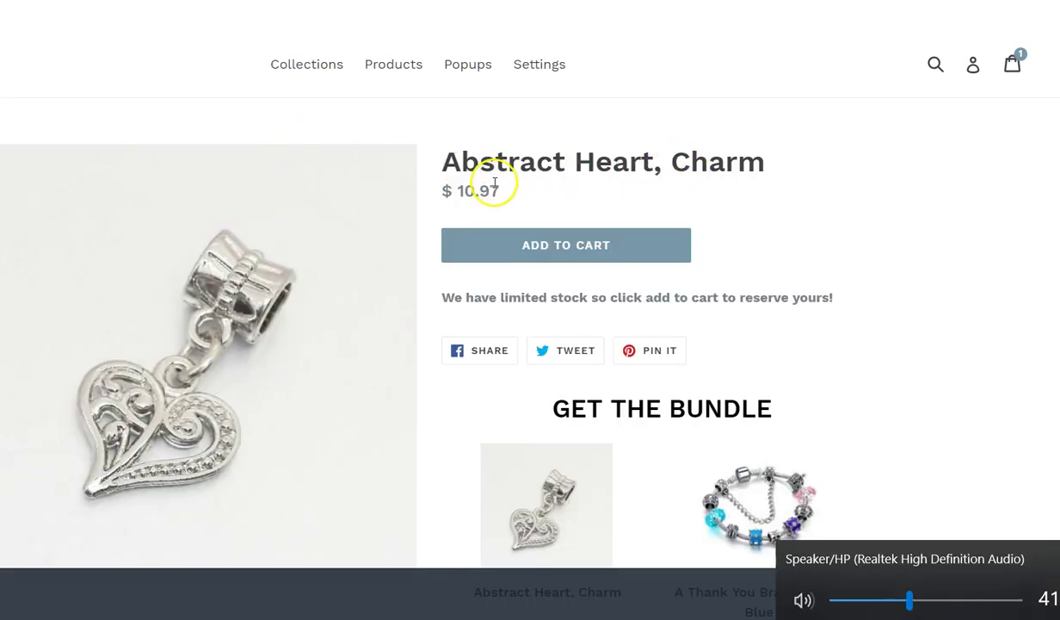
On the Abstract Heart page, add the GET THE BUNDLE charm-and-bracelet offer to the cart.
{"action": "key", "text": "XF86AudioLowerVolume"}
{"action": "key", "text": "XF86AudioLowerVolume"}
{"action": "key", "text": "XF86AudioLowerVolume"}
{"action": "key", "text": "XF86AudioLowerVolume"}
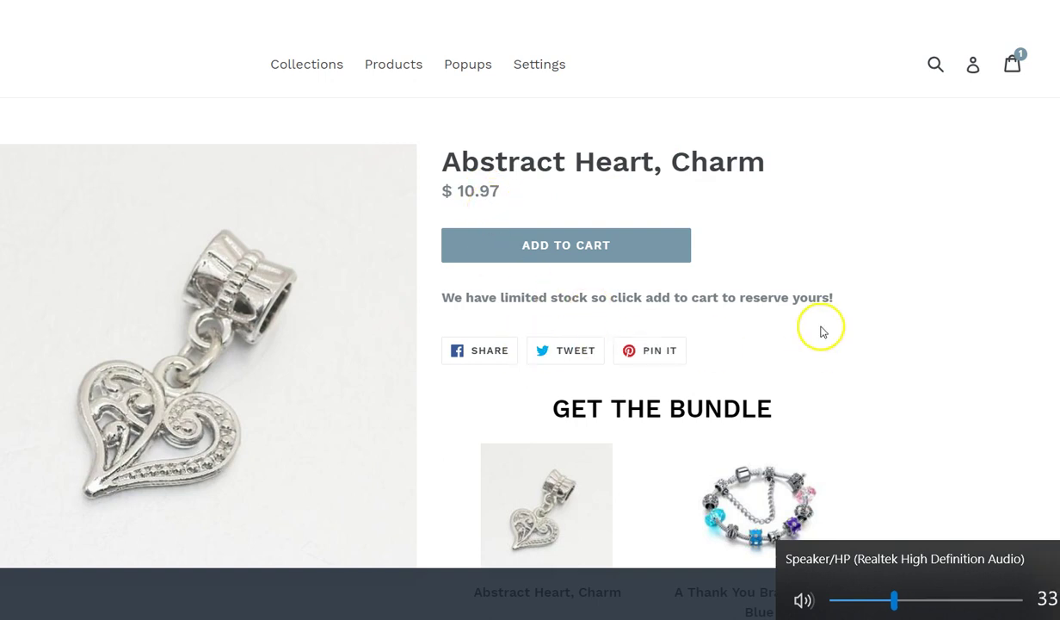
{"action": "scroll", "coordinate": [775, 314], "scroll_direction": "down", "scroll_amount": 2}
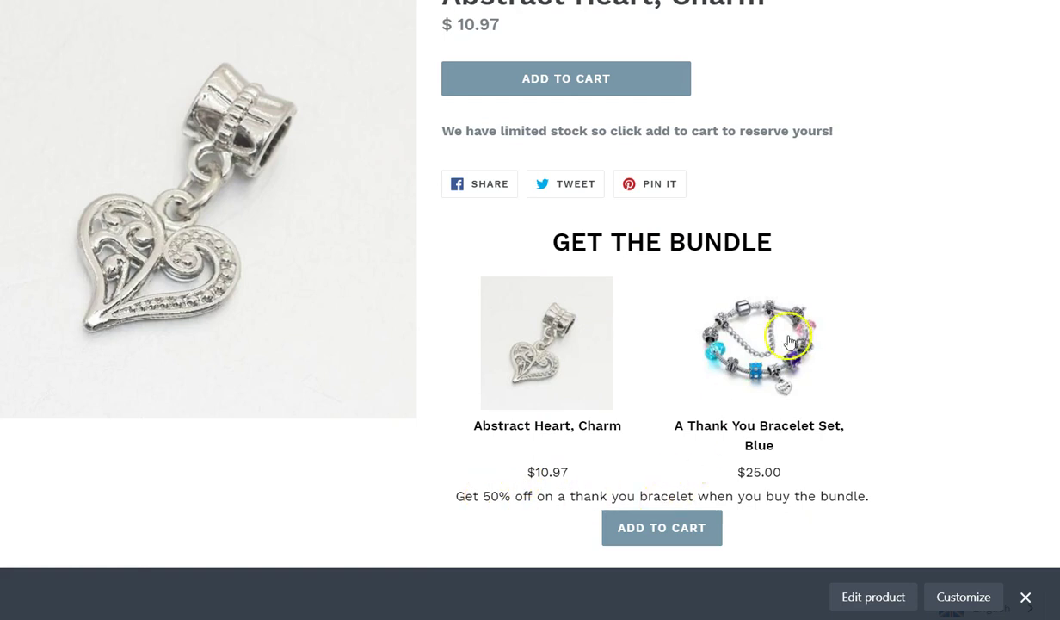
{"action": "scroll", "coordinate": [790, 342], "scroll_direction": "down", "scroll_amount": 1}
{"action": "left_click", "coordinate": [701, 453]}
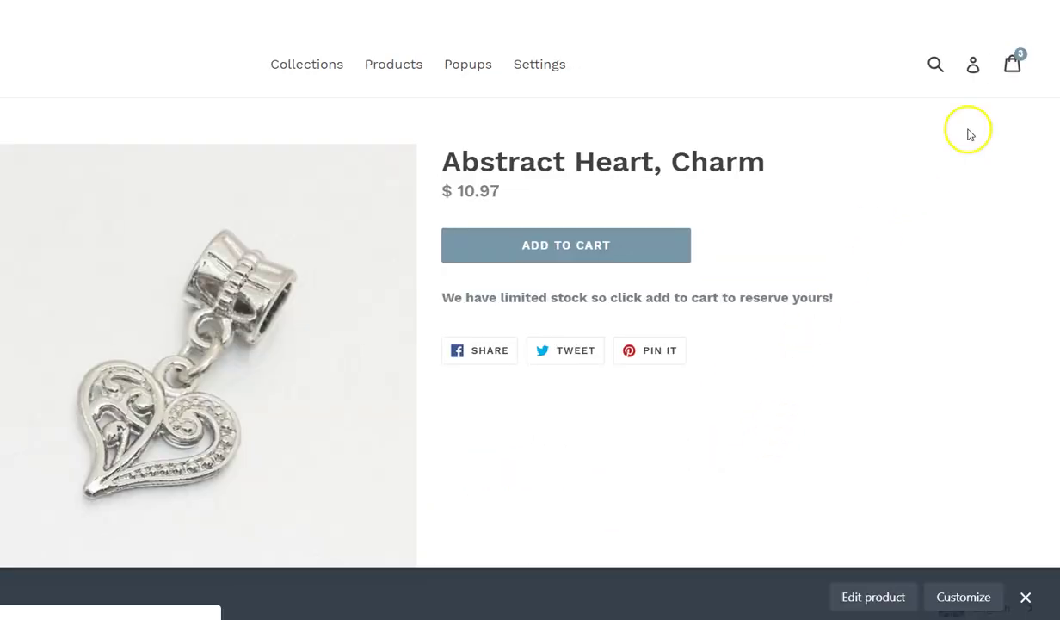
Remove the 925 Sterling Silver snake bracelet from the cart and check out the $35.97 bundle.
{"action": "left_click", "coordinate": [1016, 66]}
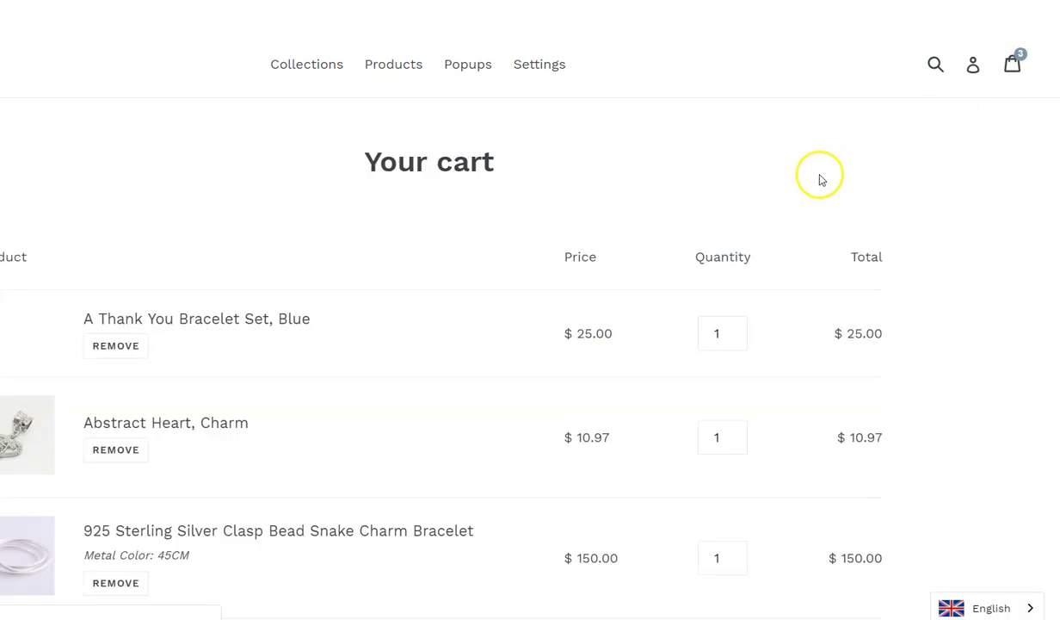
{"action": "scroll", "coordinate": [708, 298], "scroll_direction": "down", "scroll_amount": 2}
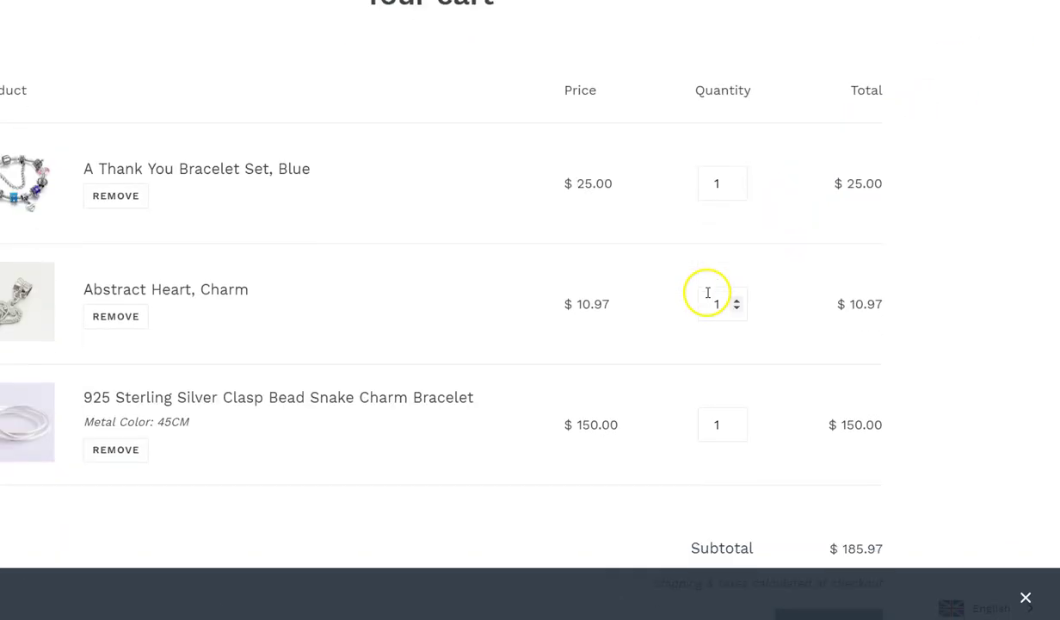
{"action": "left_click", "coordinate": [99, 452]}
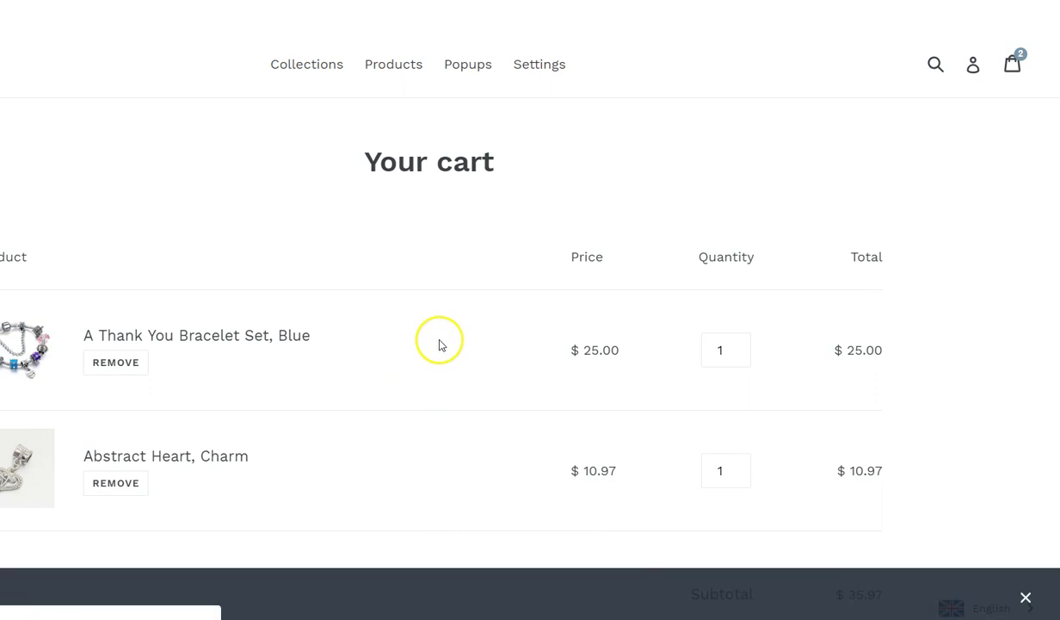
{"action": "scroll", "coordinate": [438, 343], "scroll_direction": "down", "scroll_amount": 3}
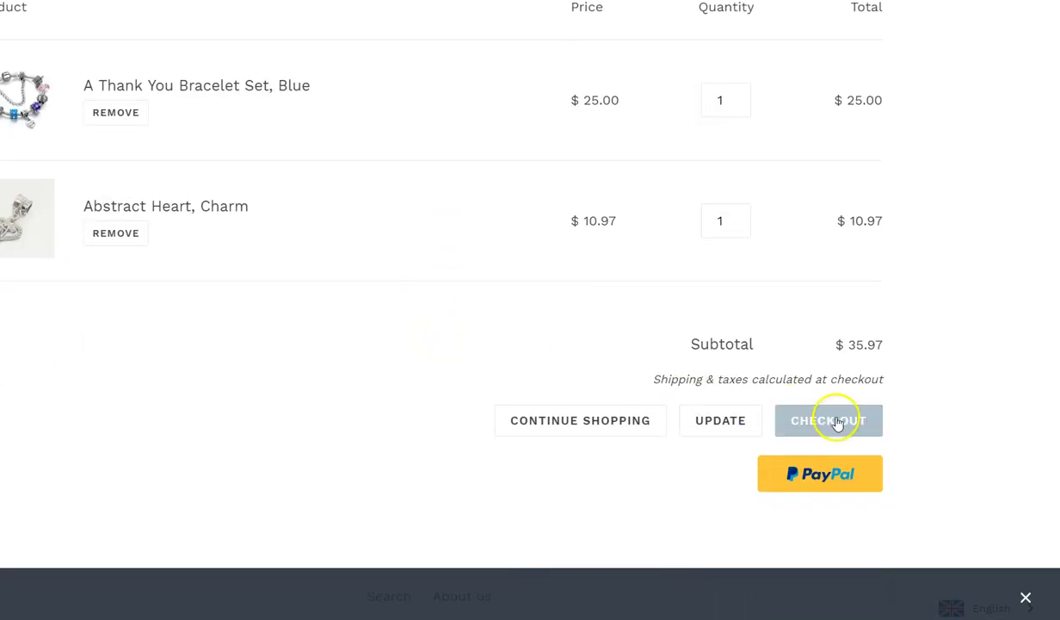
{"action": "left_click", "coordinate": [834, 421]}
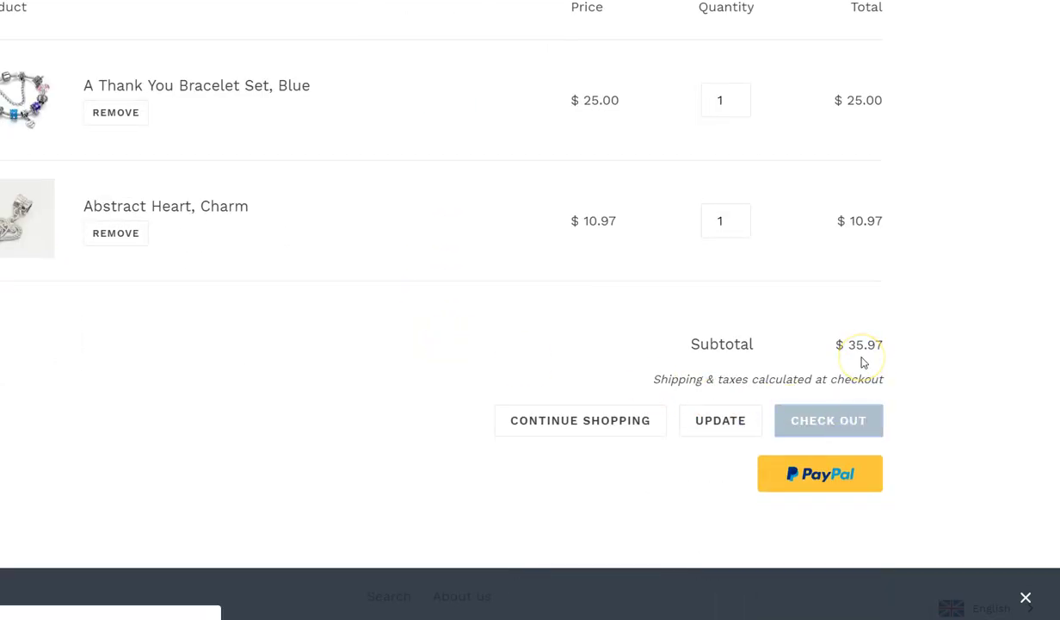